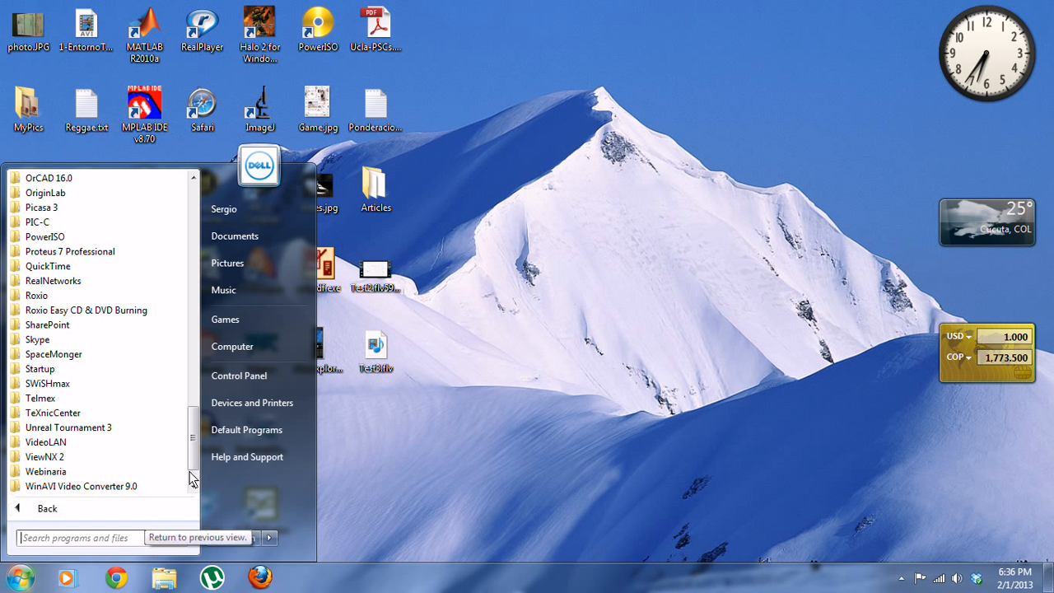
# Launch OrCAD Capture CIS from the OrCAD 16.0 programs, checking out the OrCAD Capture suite, and move the minimized session log.
pyautogui.click(141, 515)
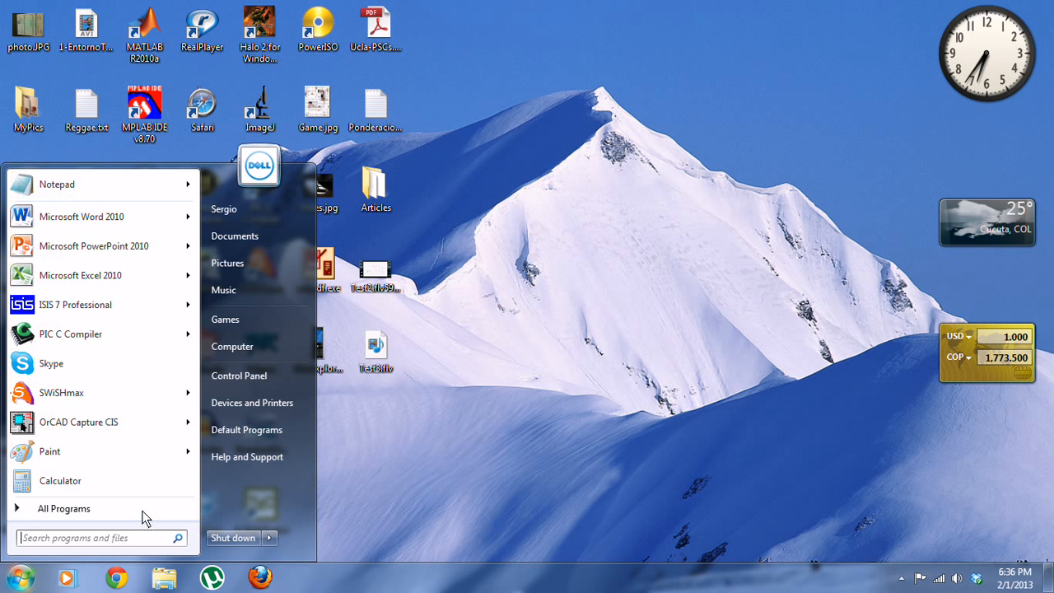
pyautogui.click(105, 513)
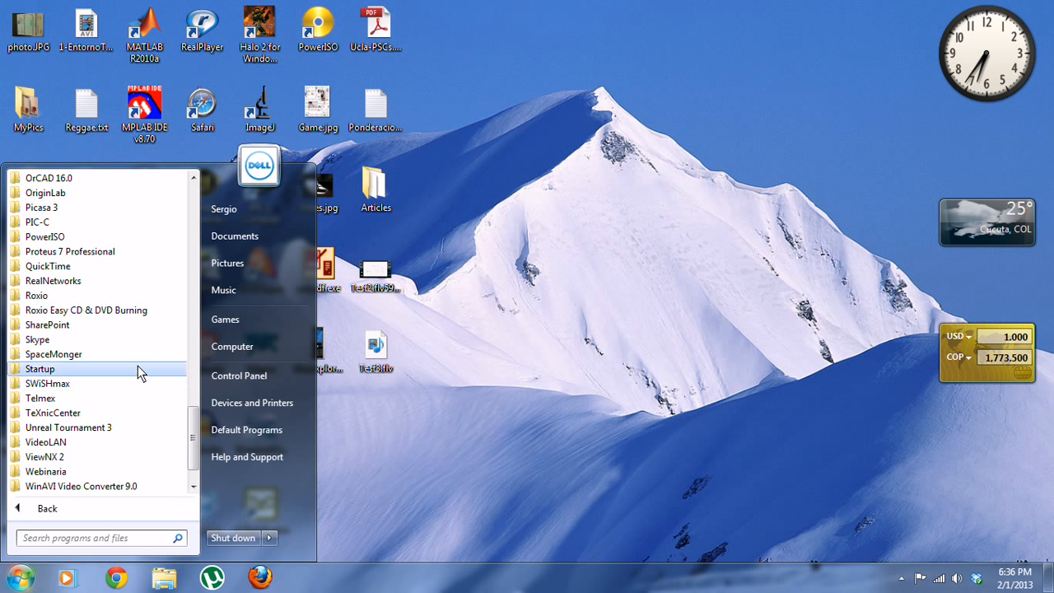
pyautogui.scroll(3, 188, 416)
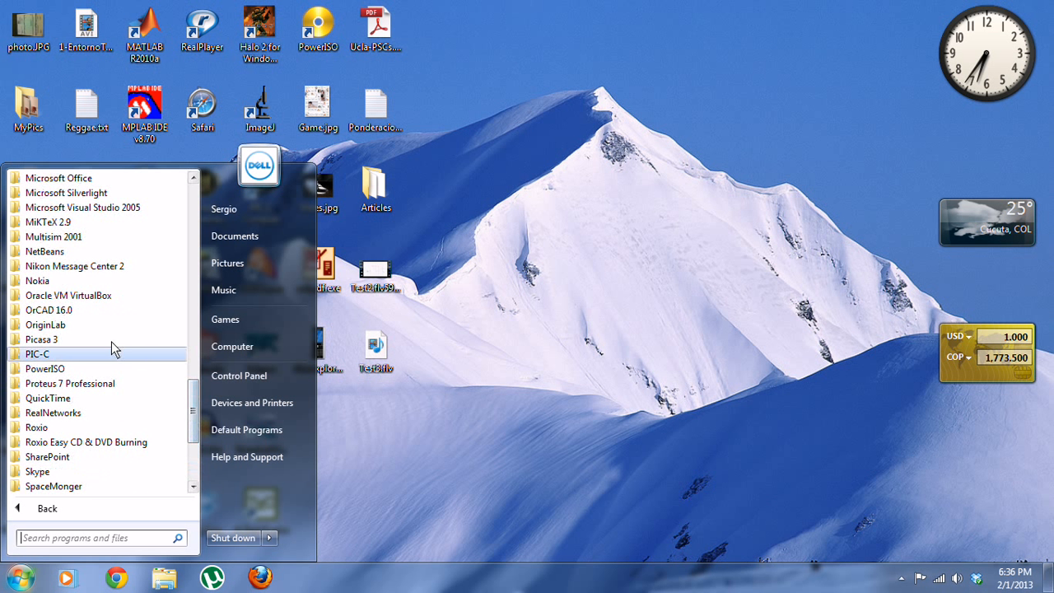
pyautogui.click(109, 310)
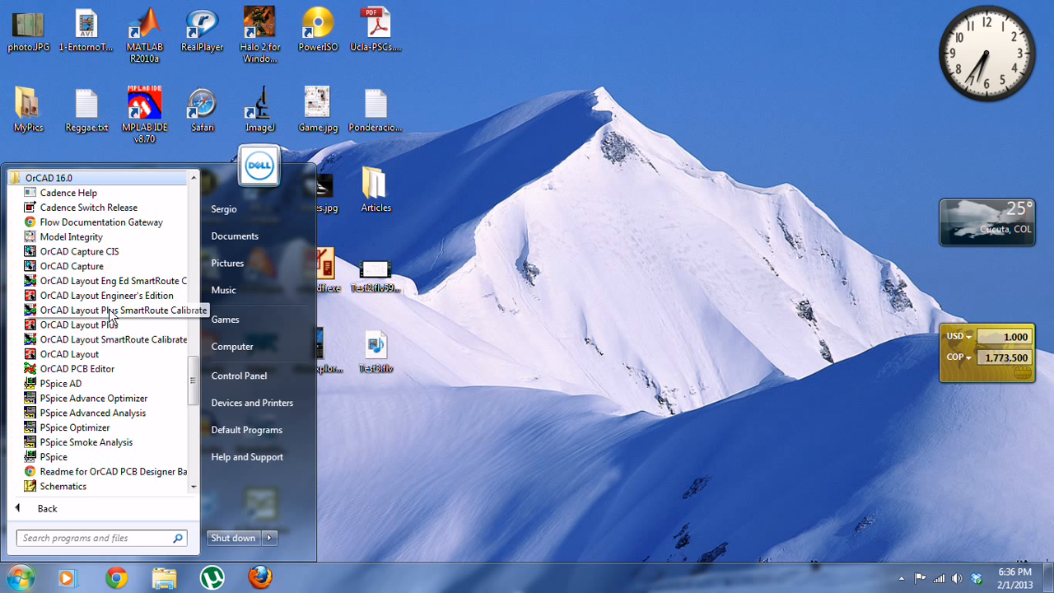
pyautogui.click(115, 253)
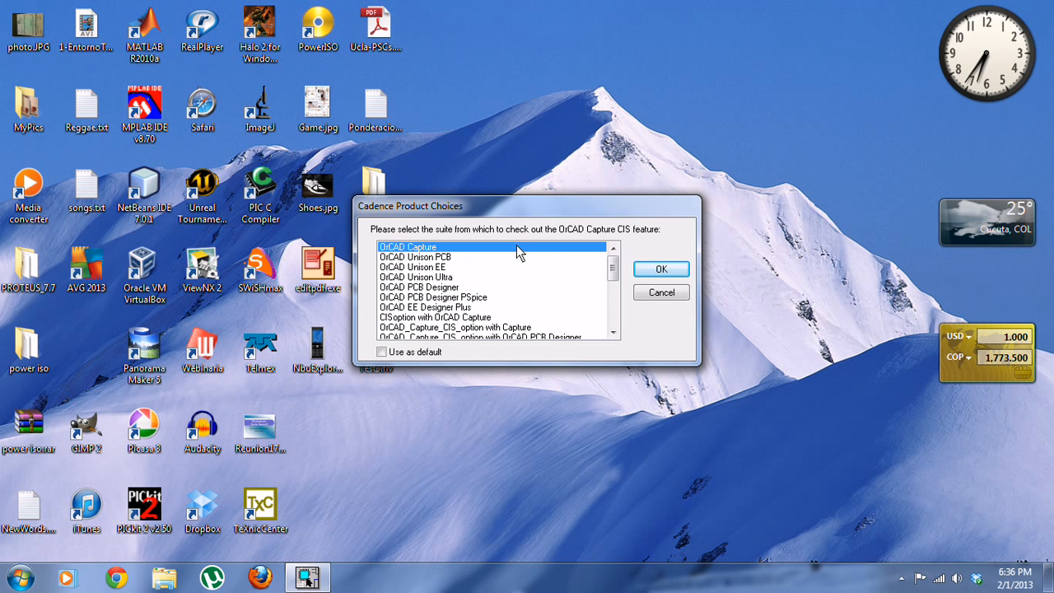
pyautogui.click(675, 269)
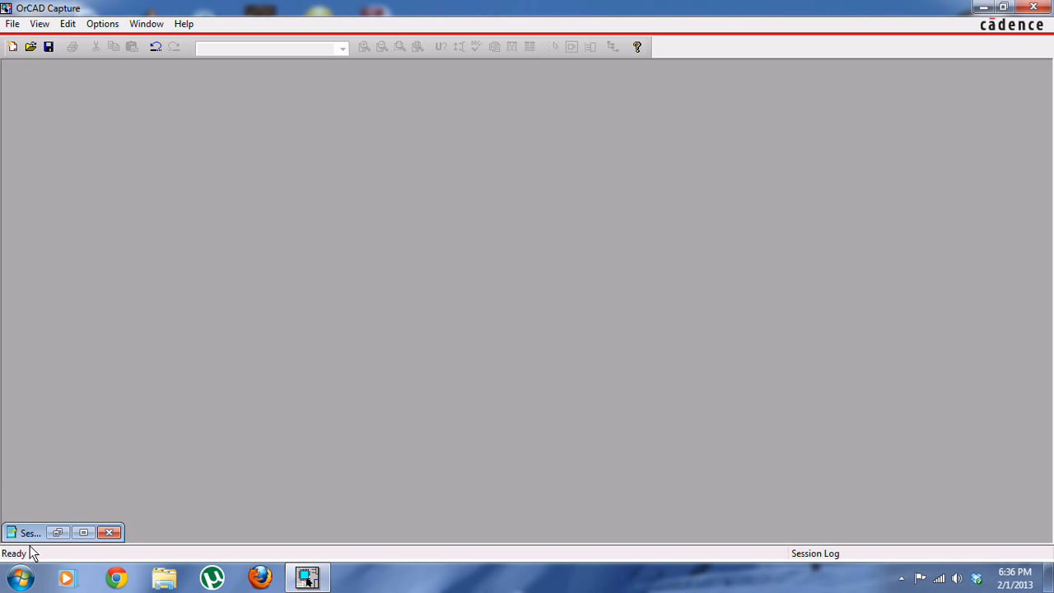
pyautogui.moveTo(26, 536); pyautogui.dragTo(30, 77)
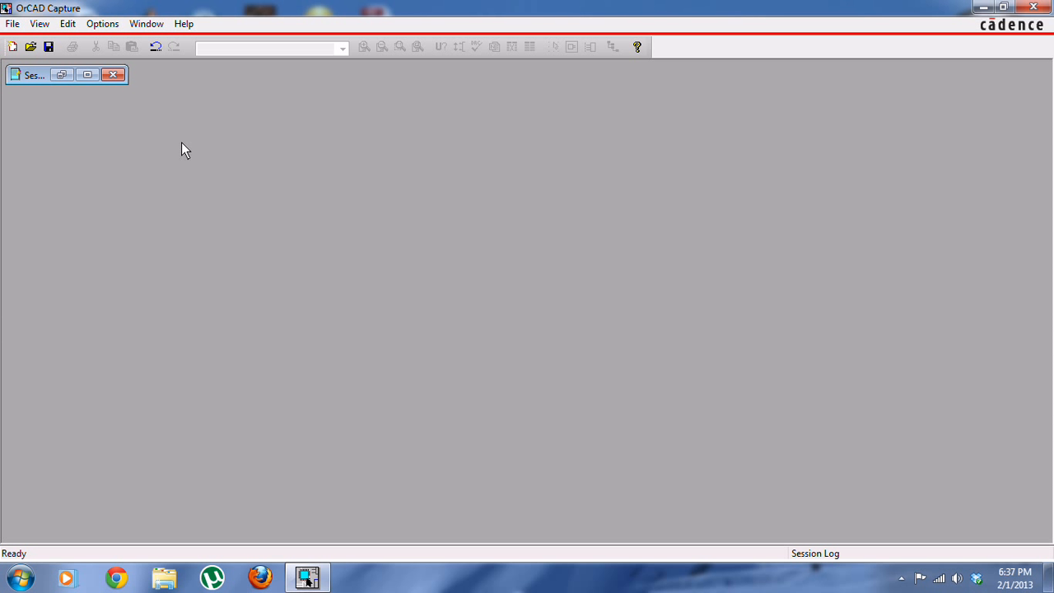
# Create a blank Analog or Mixed A/D project named Ejemplo1 in the Orcad directory under CIRCUITS I.
pyautogui.click(12, 24)
pyautogui.moveTo(37, 41)
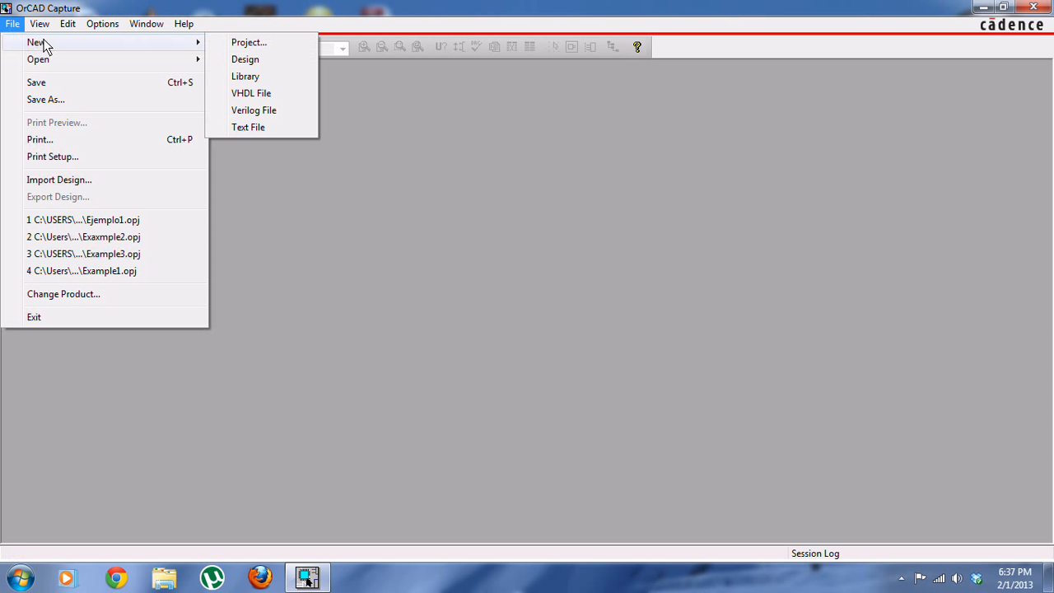
pyautogui.click(245, 42)
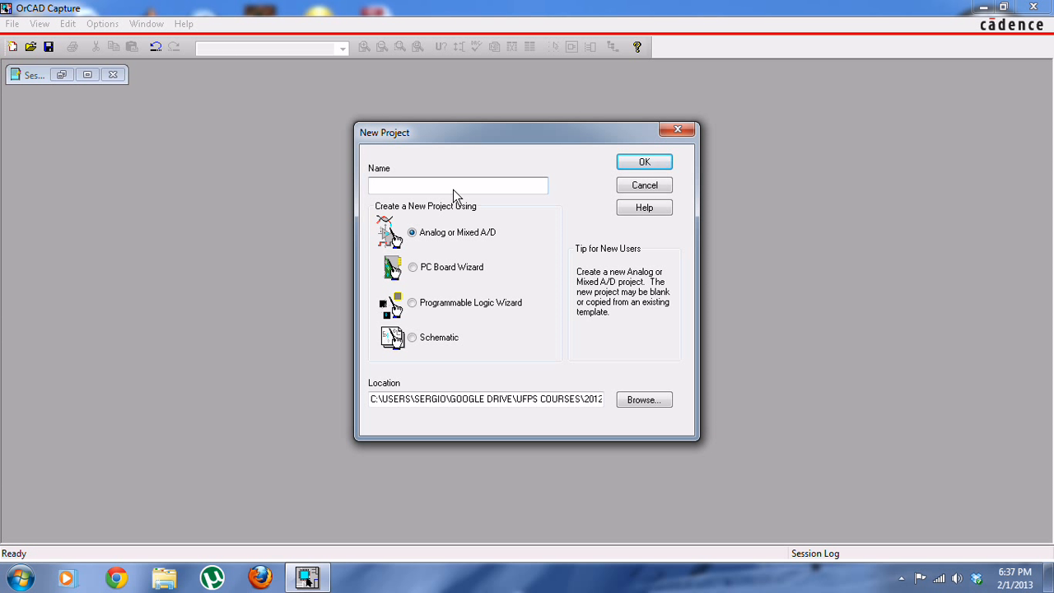
pyautogui.write('Ejemplo1')
pyautogui.click(628, 402)
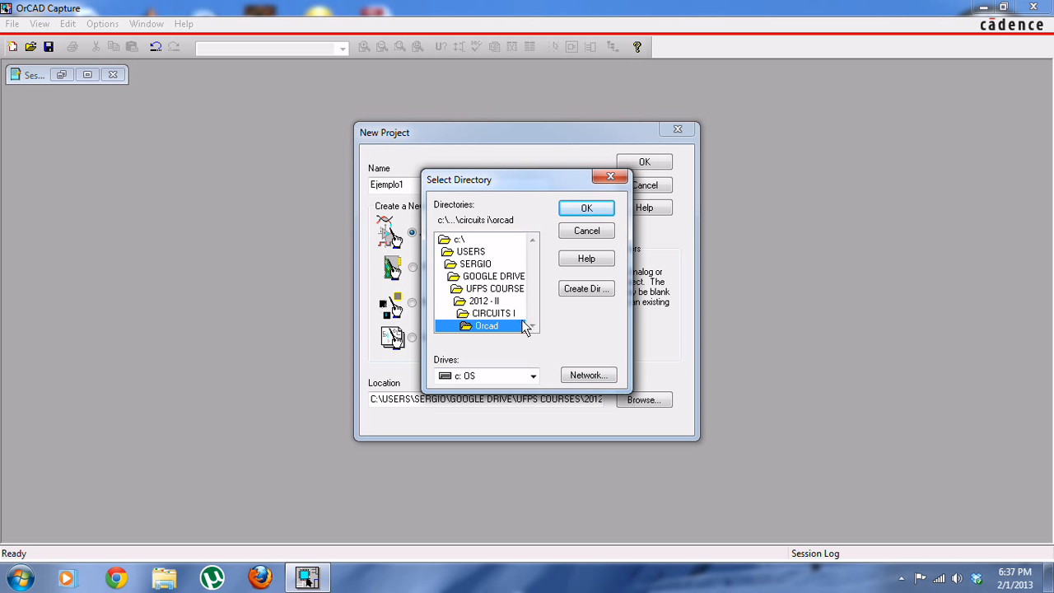
pyautogui.click(586, 210)
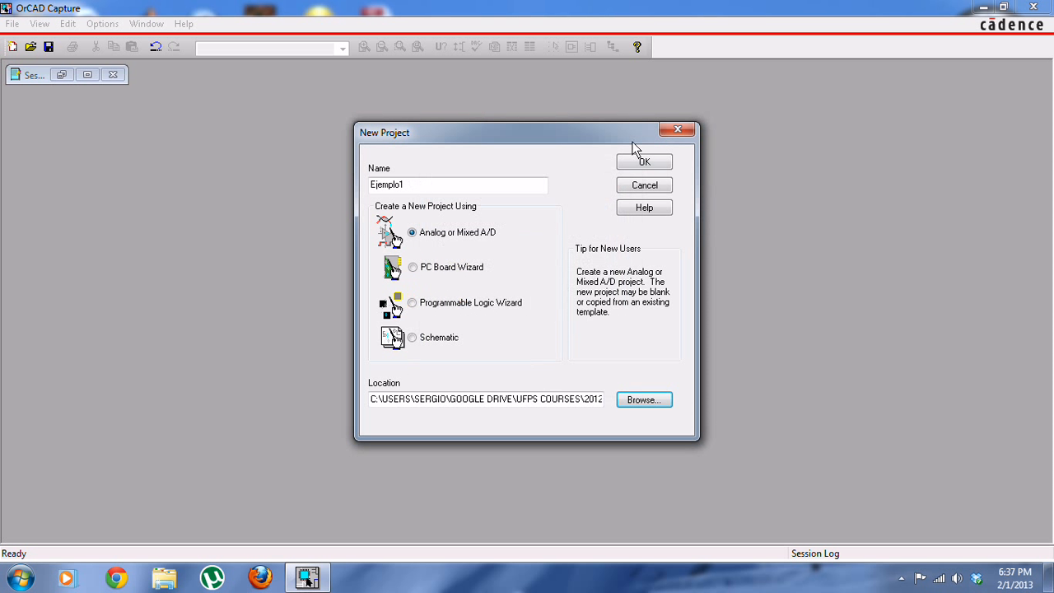
pyautogui.click(636, 170)
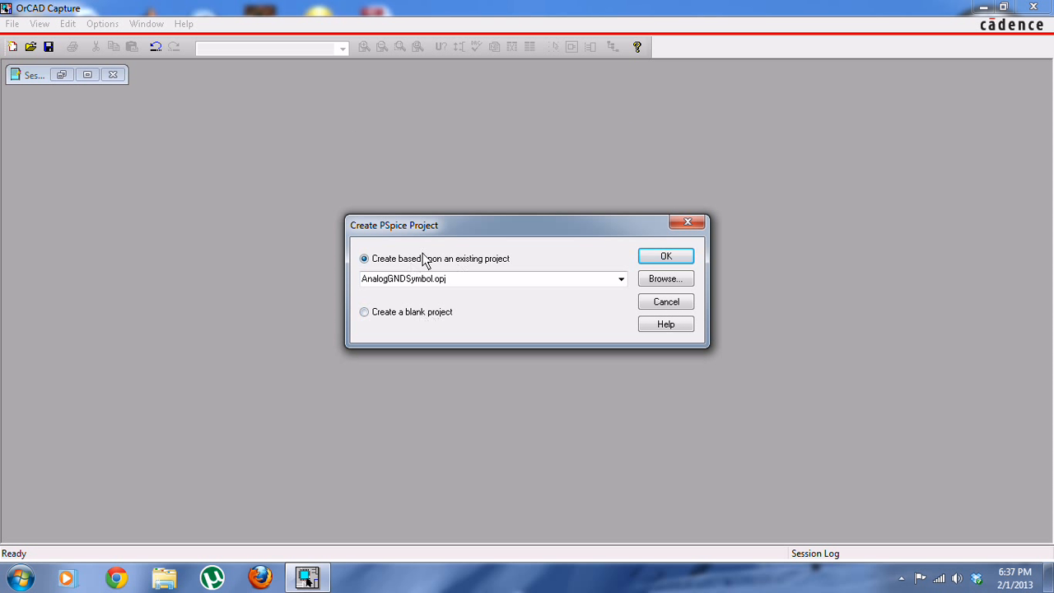
pyautogui.click(376, 315)
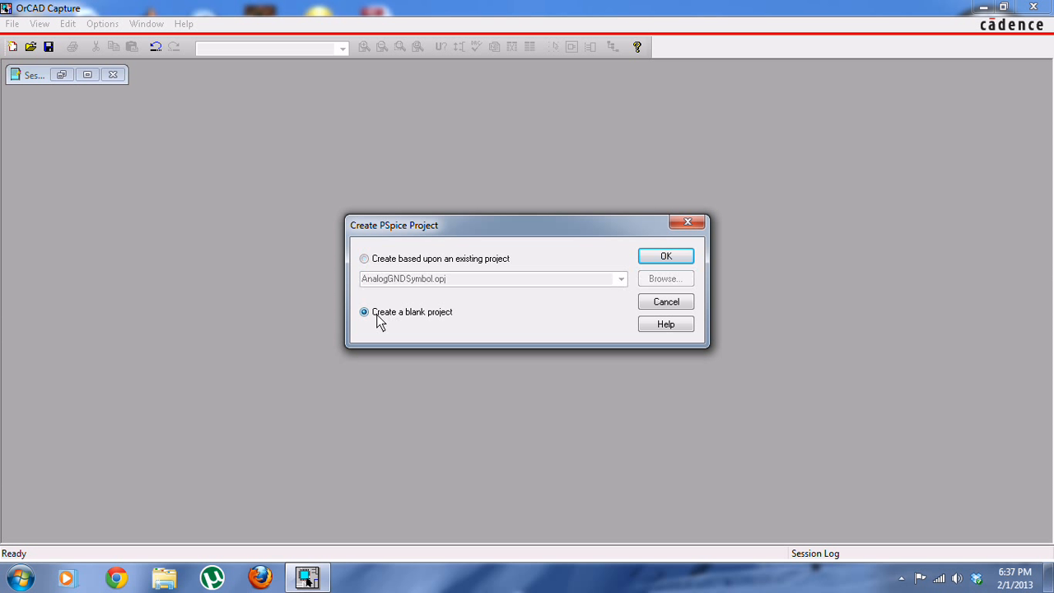
pyautogui.click(681, 260)
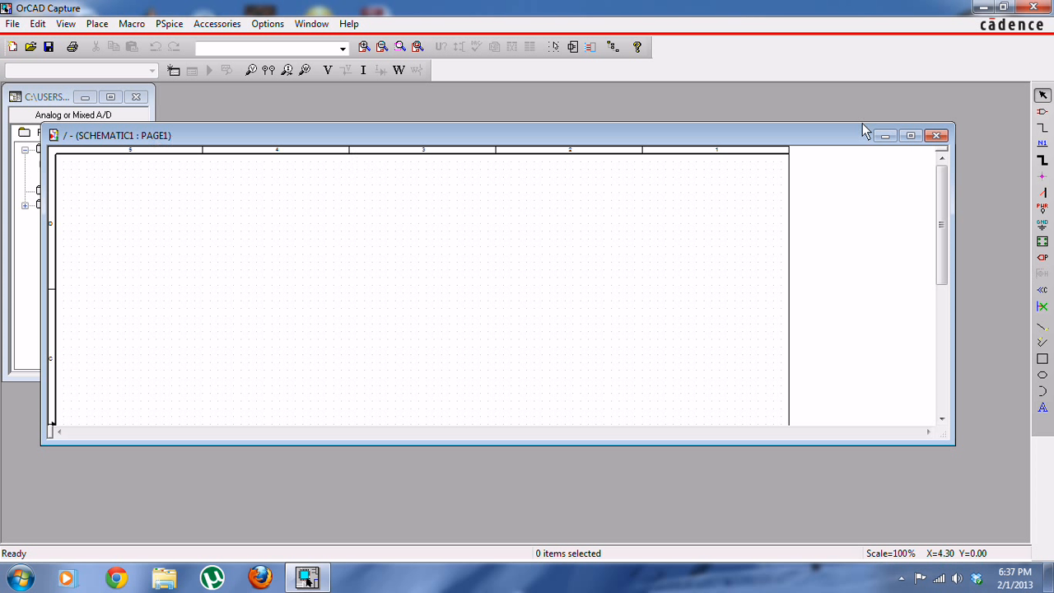
# Minimize the schematic page and enlarge the project window, expanding ejemplo1.dsn and its SCHEMATIC1 folder.
pyautogui.click(885, 136)
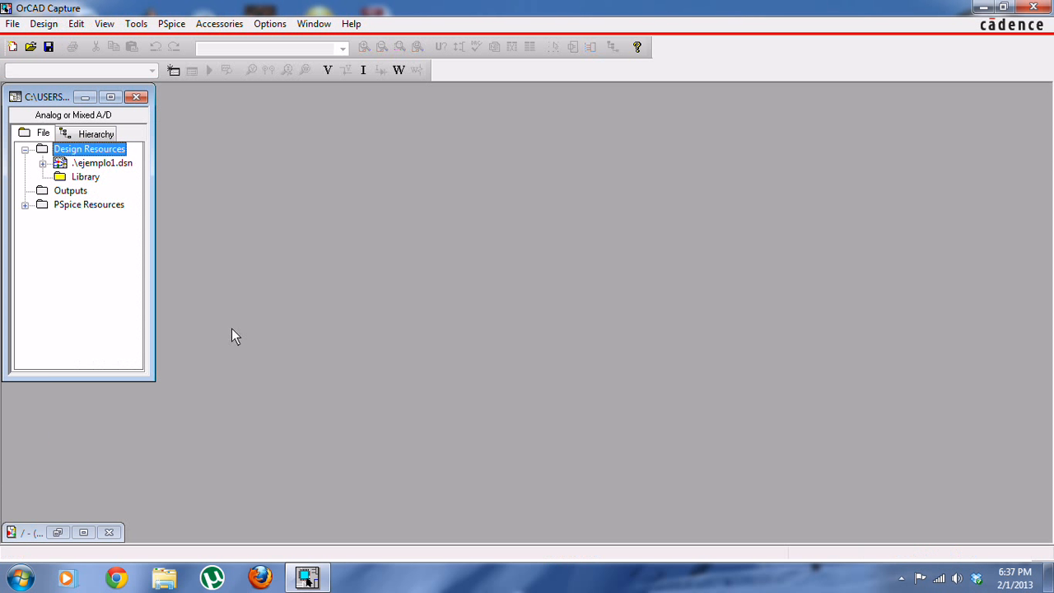
pyautogui.moveTo(150, 382); pyautogui.dragTo(206, 446)
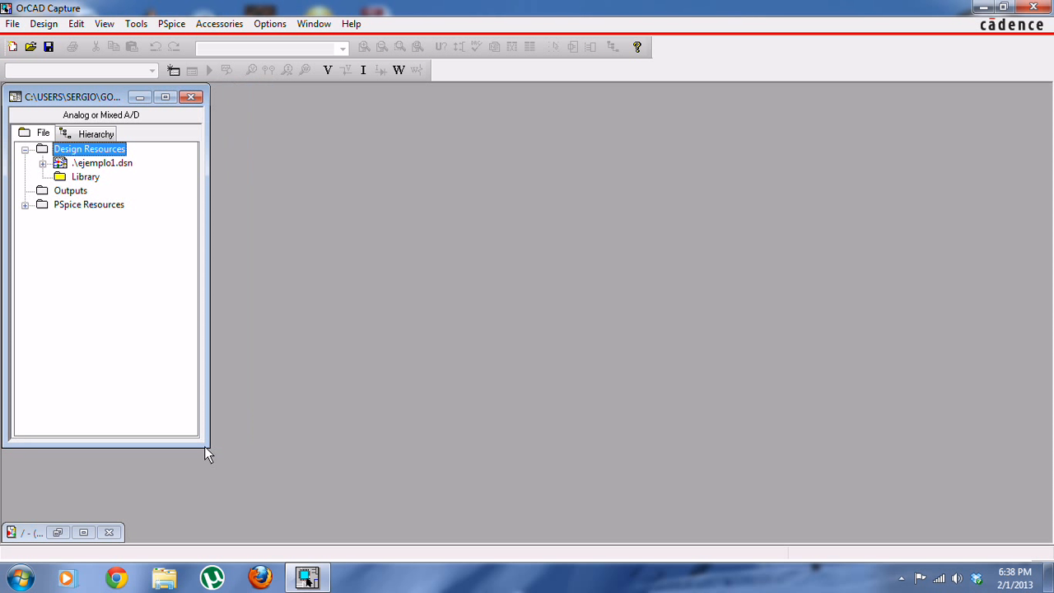
pyautogui.click(43, 163)
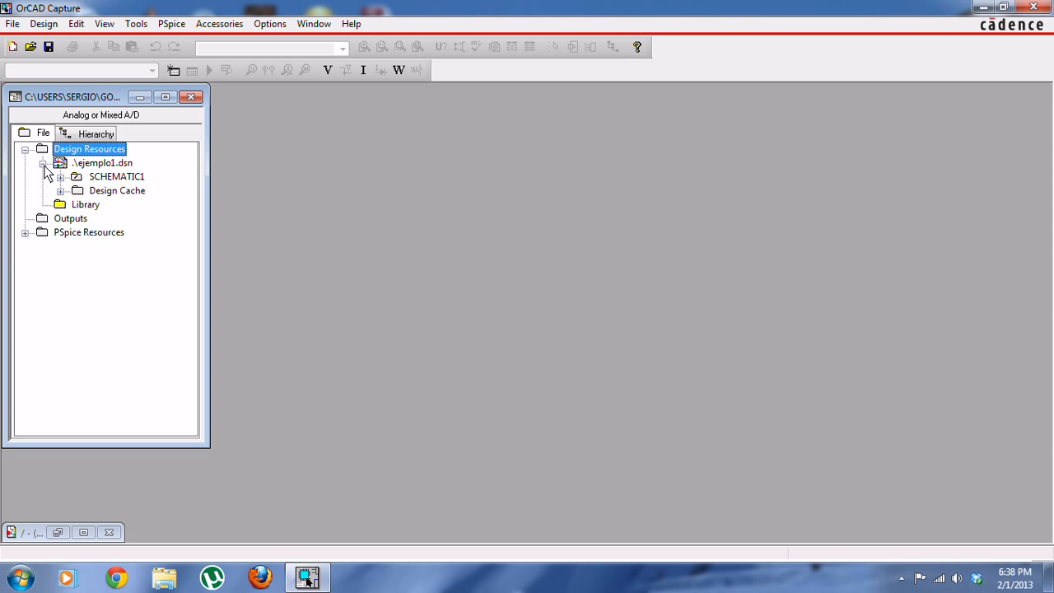
pyautogui.click(60, 177)
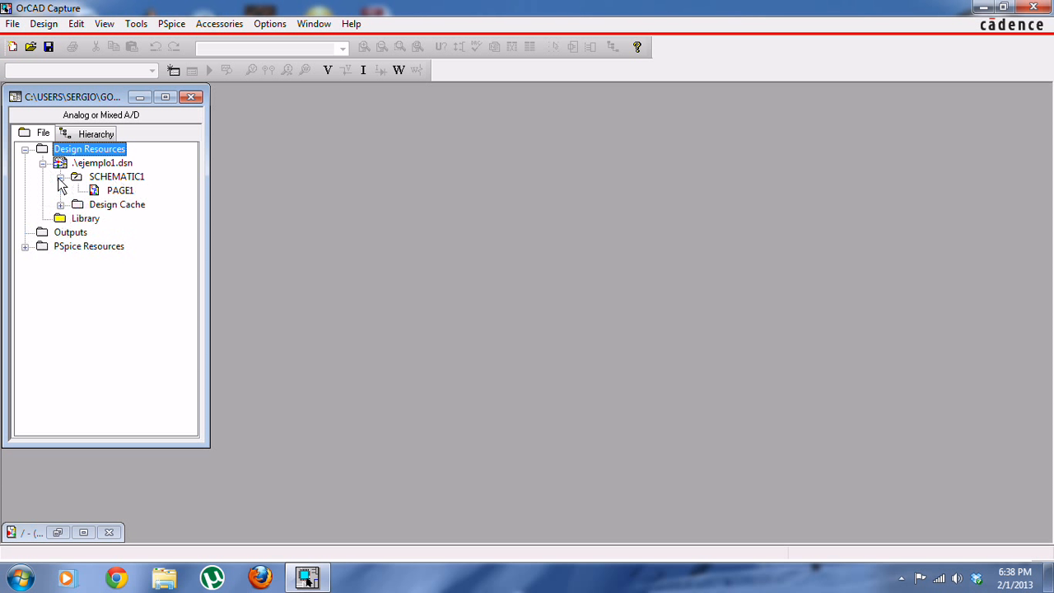
# Rename the schematic page PAGE1 as Ejemplo1.
pyautogui.click(125, 192)
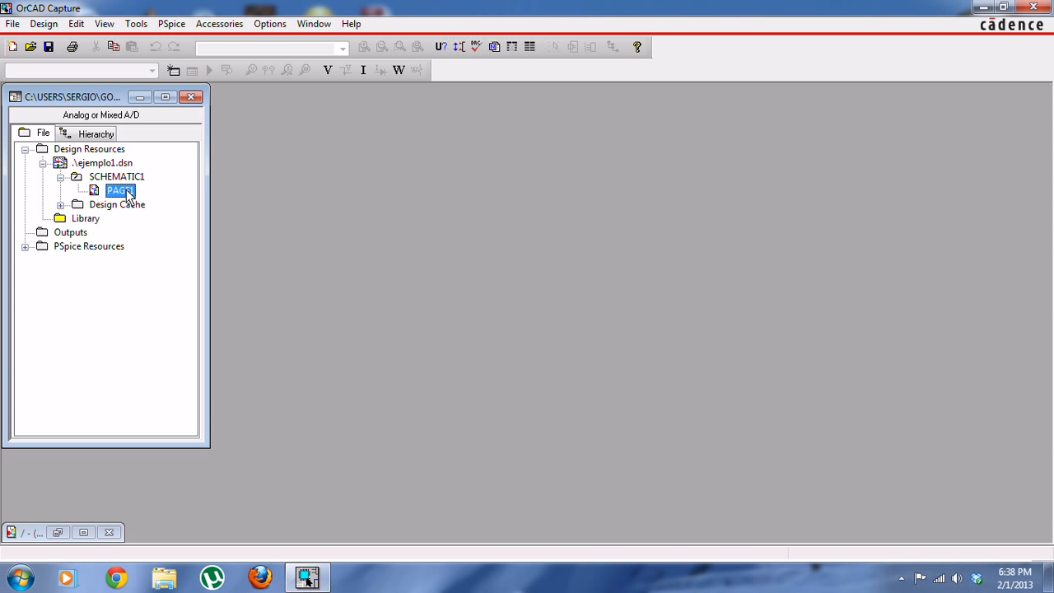
pyautogui.rightClick(164, 189)
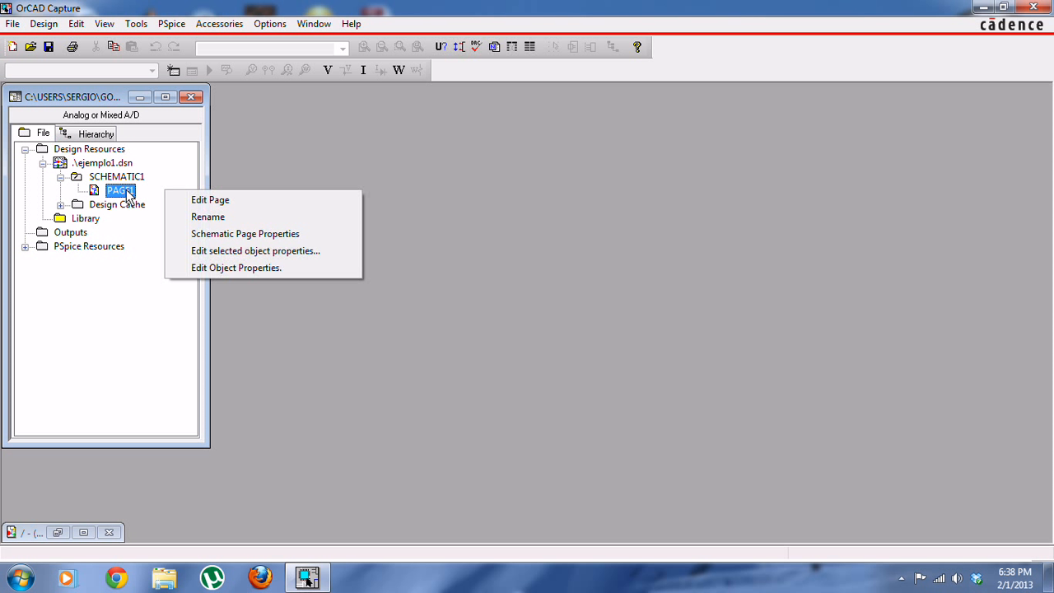
pyautogui.click(208, 217)
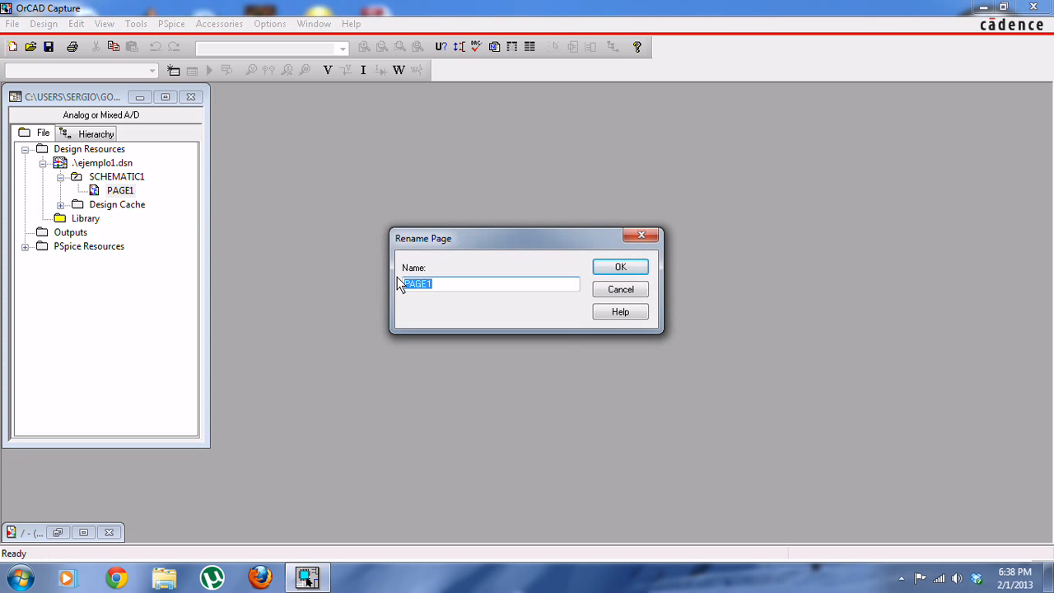
pyautogui.write('Ejemplo1')
pyautogui.click(610, 265)
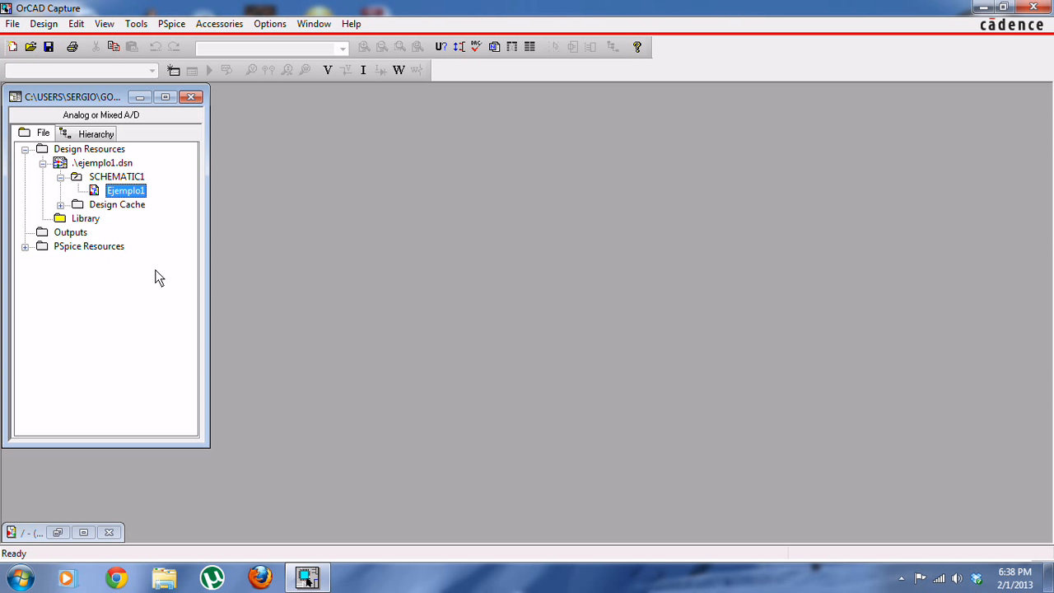
# Open the Ejemplo1 schematic page and maximize its window.
pyautogui.rightClick(135, 177)
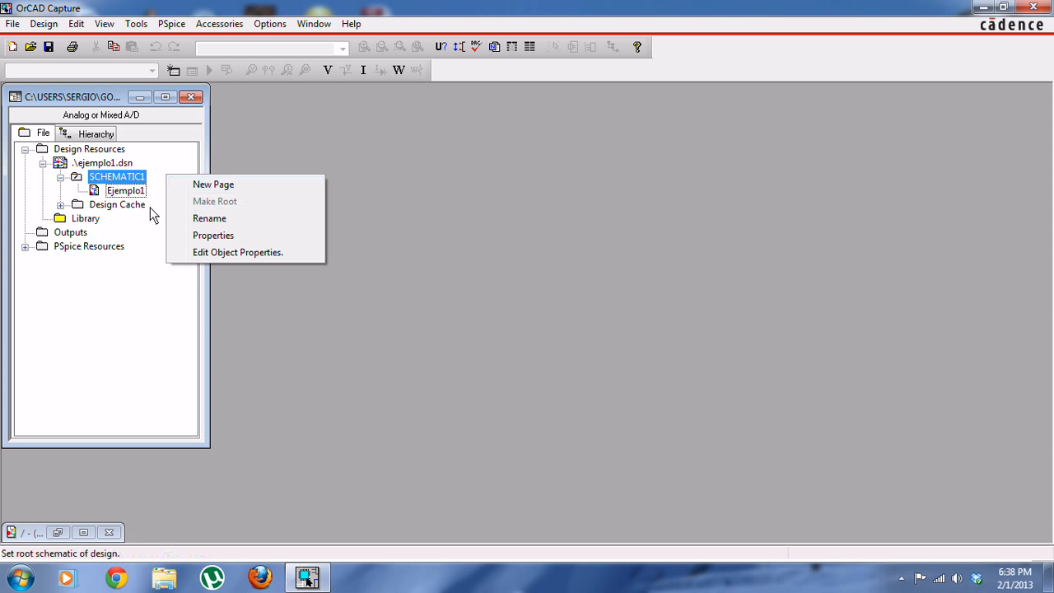
pyautogui.click(158, 225)
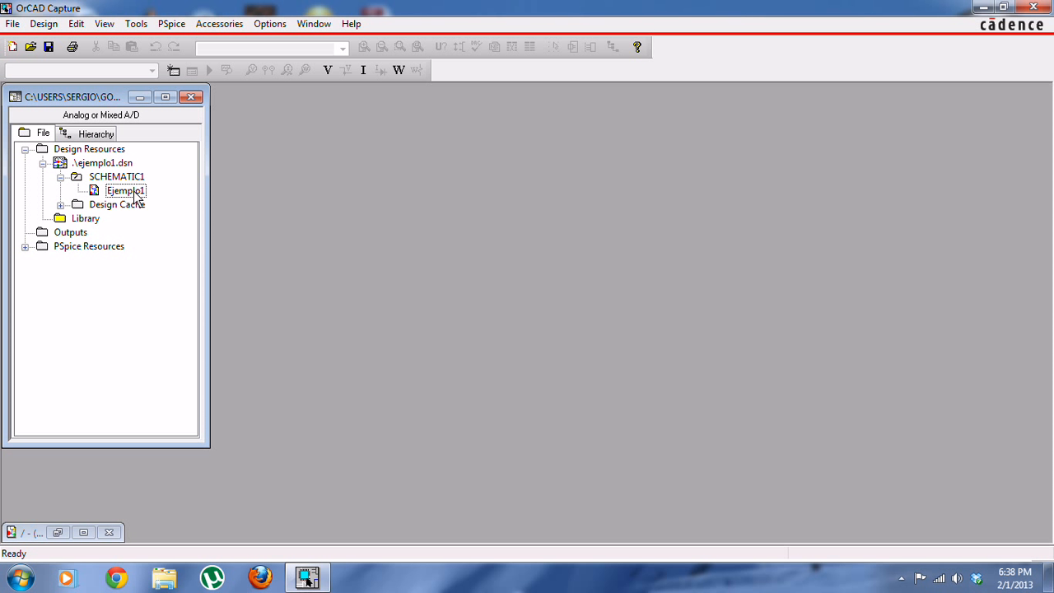
pyautogui.doubleClick(125, 191)
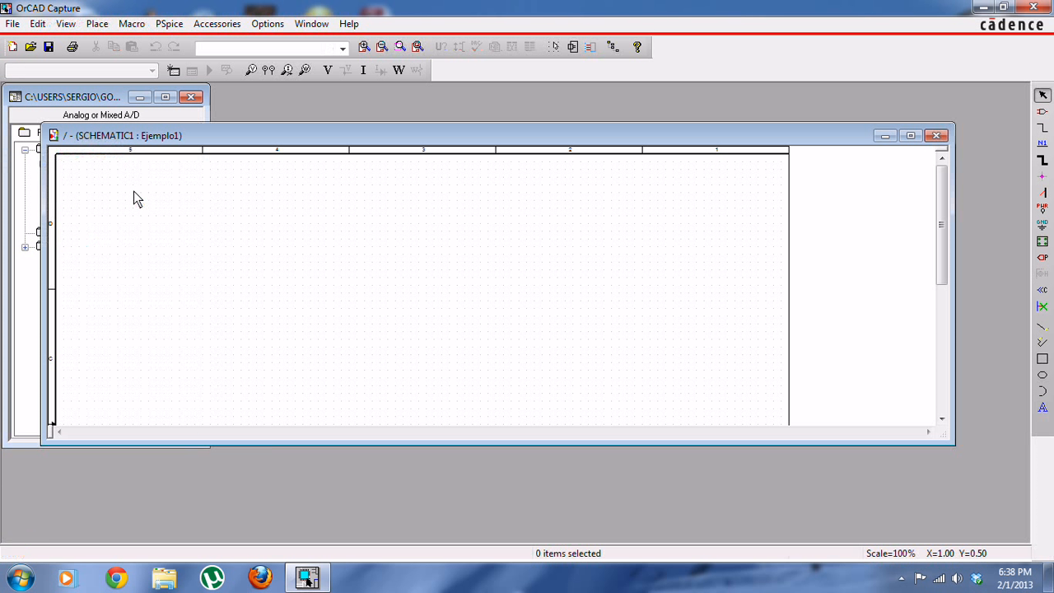
pyautogui.click(911, 137)
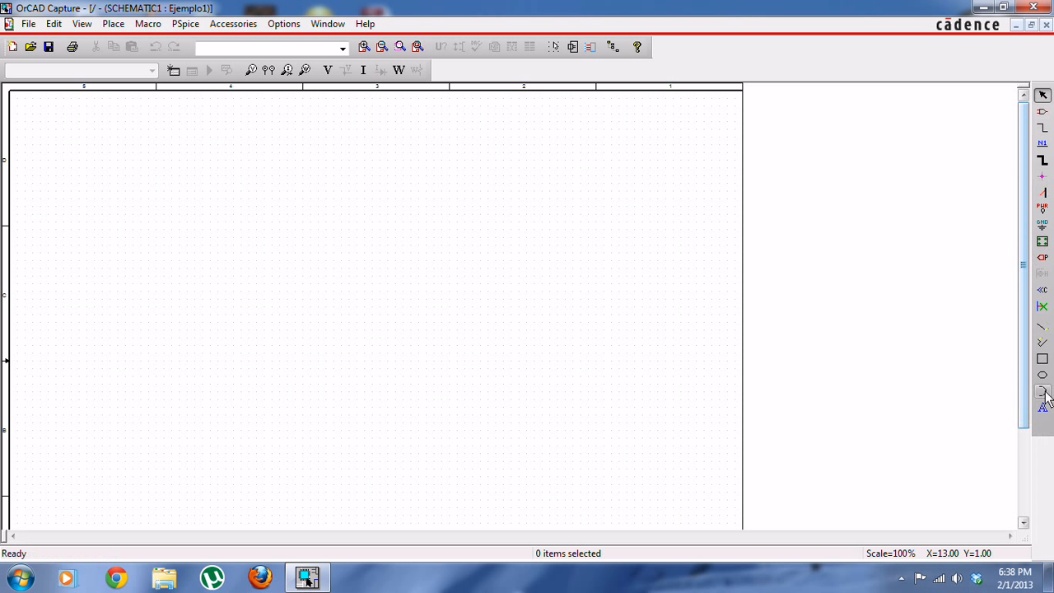
pyautogui.click(1043, 113)
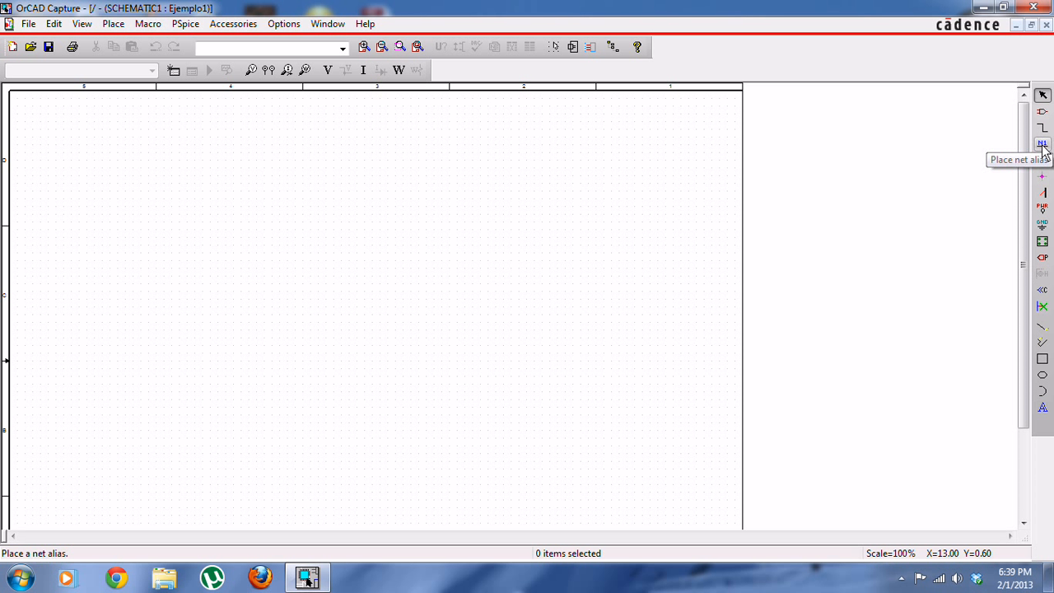
pyautogui.click(1043, 146)
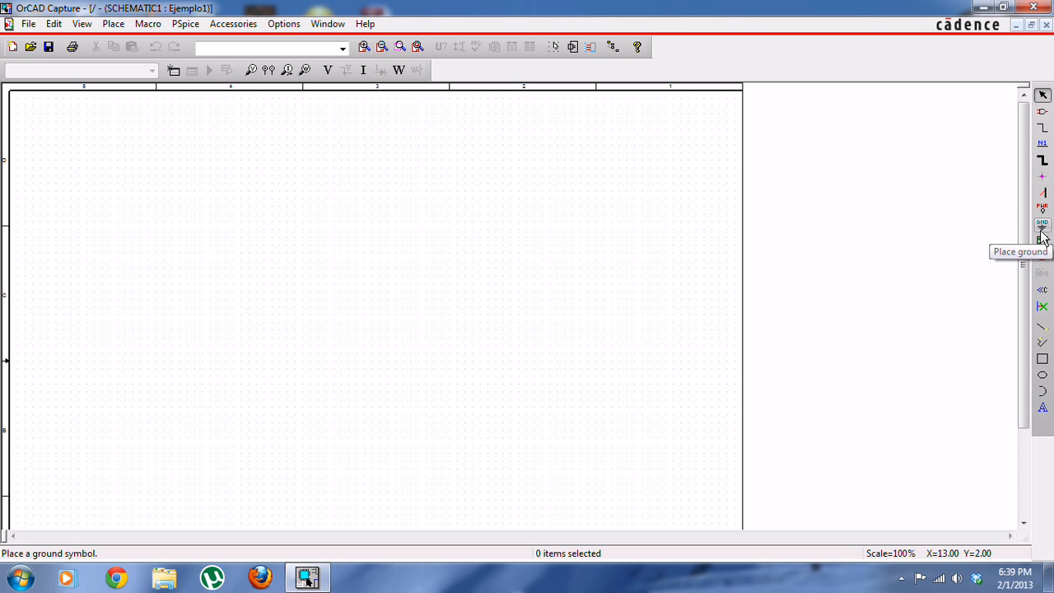
# Start placing a part and review the part lists of the Design Cache, ANALOG and SOURCE libraries.
pyautogui.click(1043, 113)
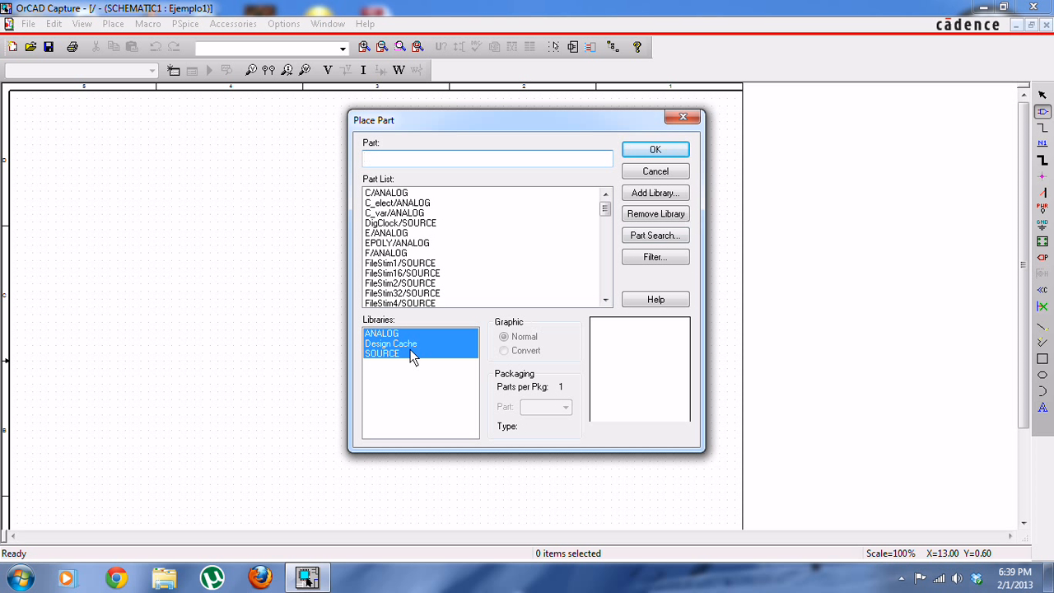
pyautogui.click(410, 343)
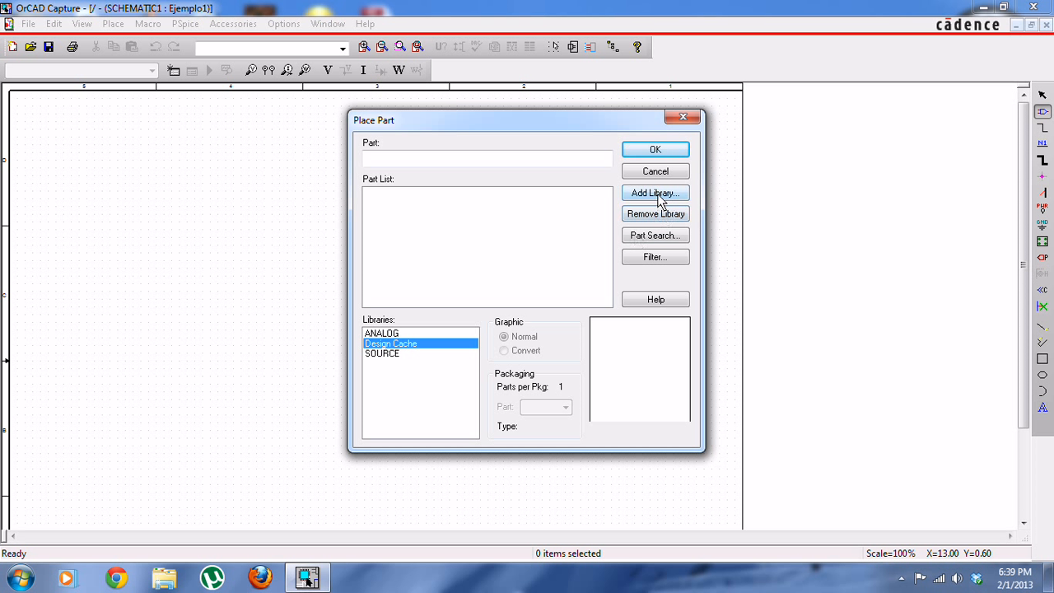
pyautogui.click(402, 334)
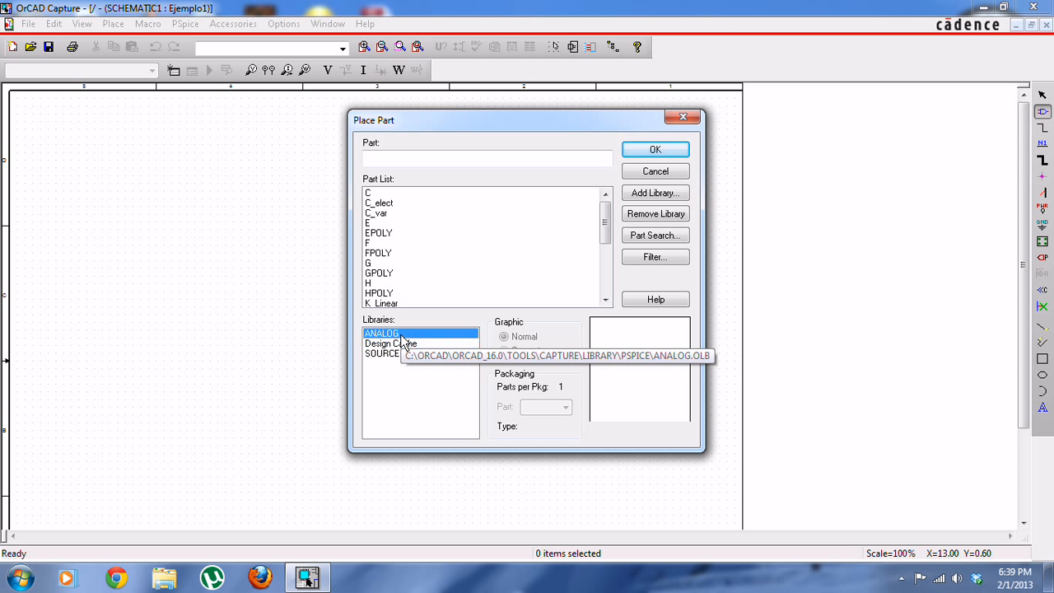
pyautogui.click(387, 354)
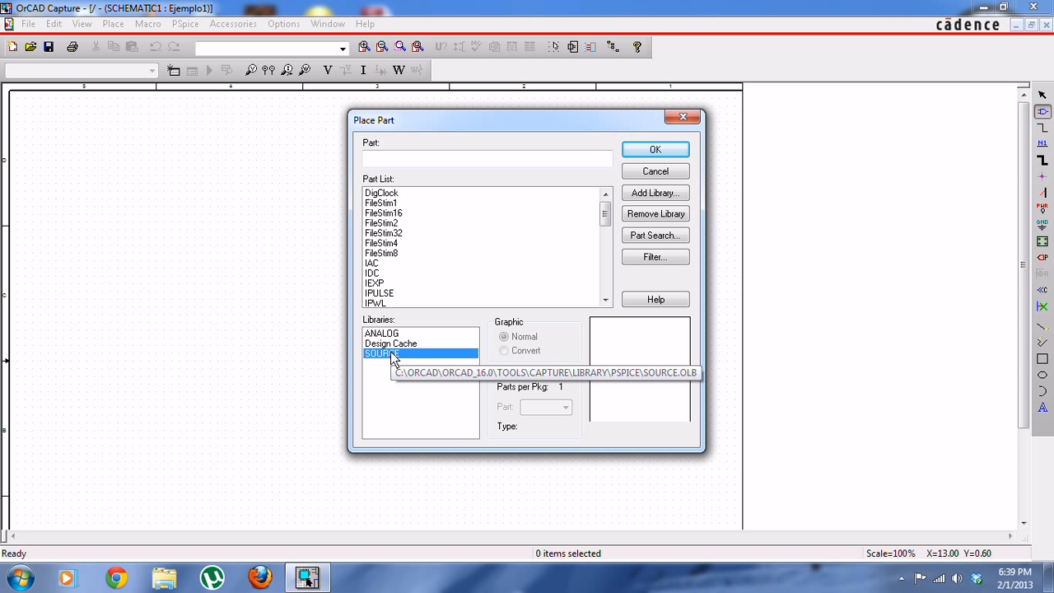
pyautogui.click(394, 333)
pyautogui.click(402, 354)
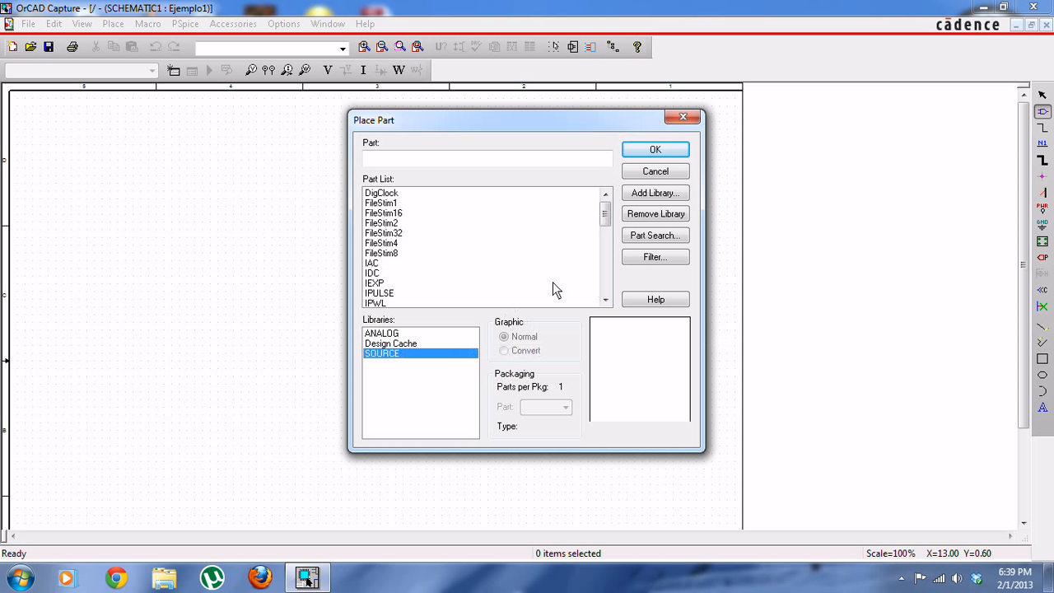
# Browse the pspice library folder to locate analog.olb, leaving without adding it.
pyautogui.click(649, 193)
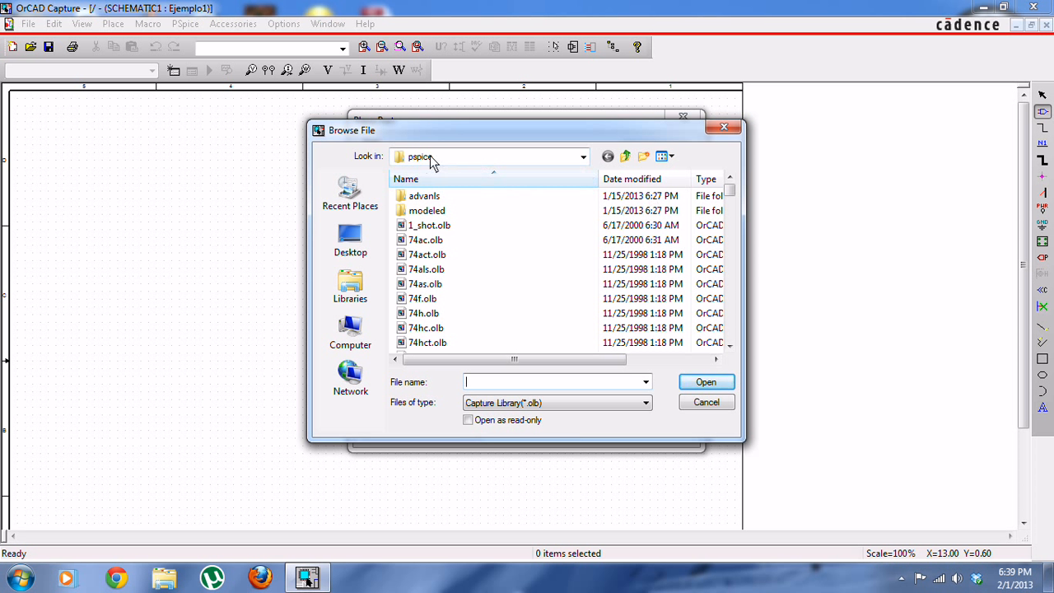
pyautogui.click(732, 348)
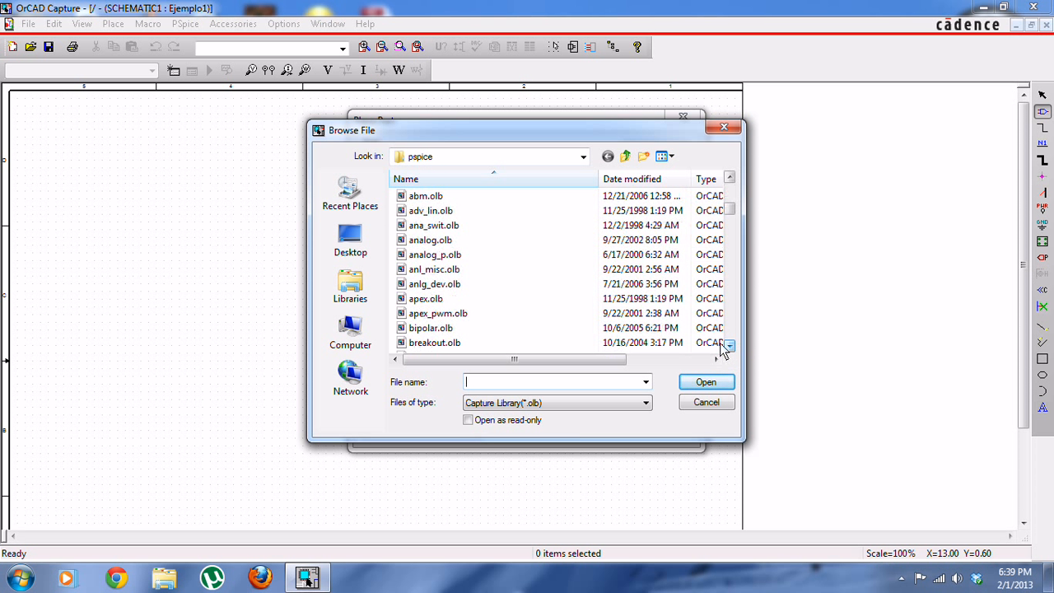
pyautogui.click(437, 243)
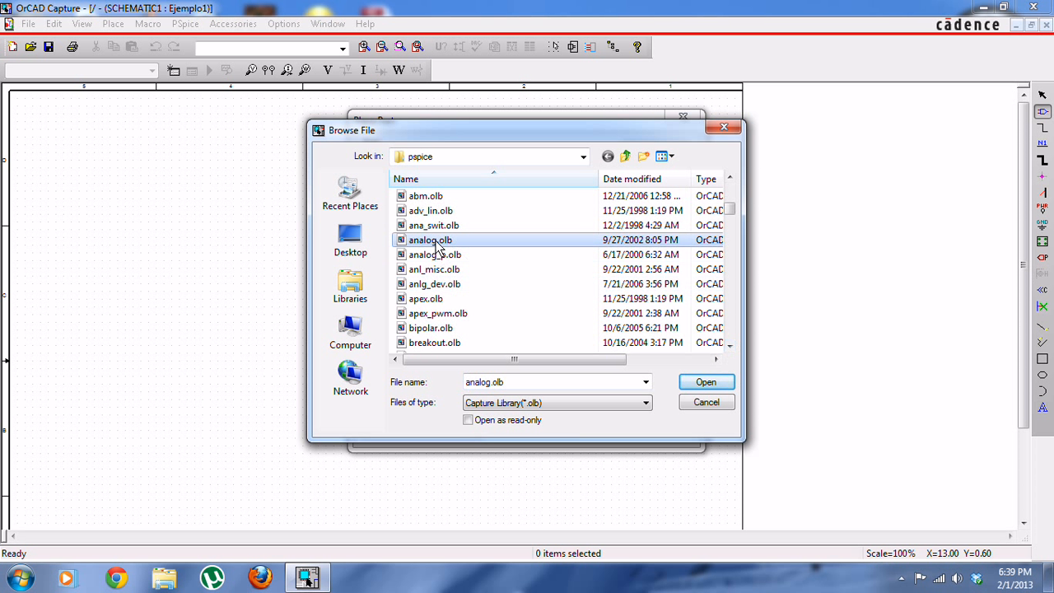
pyautogui.click(698, 402)
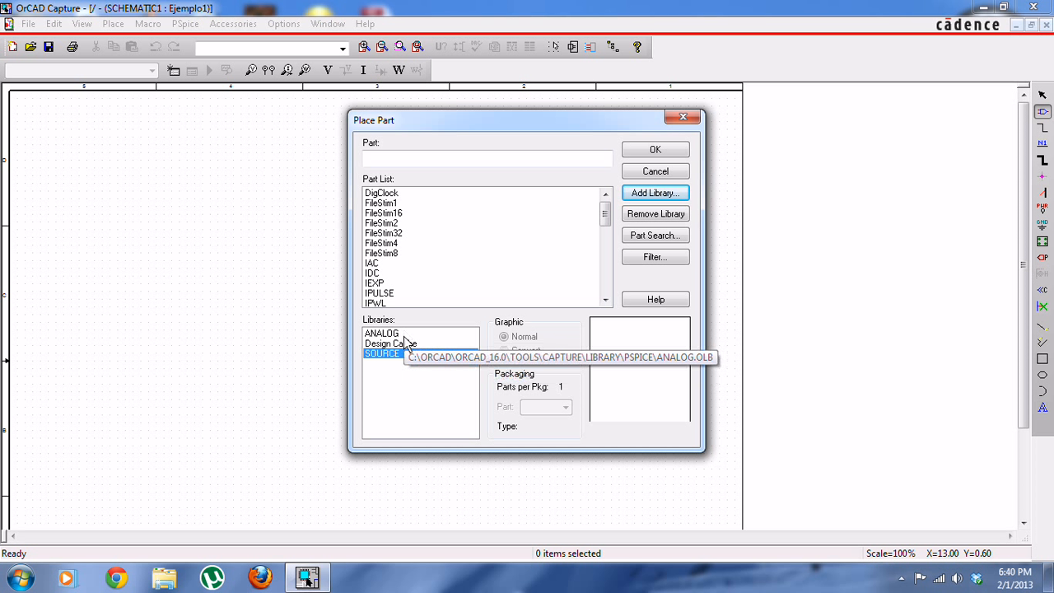
# Place a VDC voltage source from the SOURCE library on the schematic page.
pyautogui.click(404, 335)
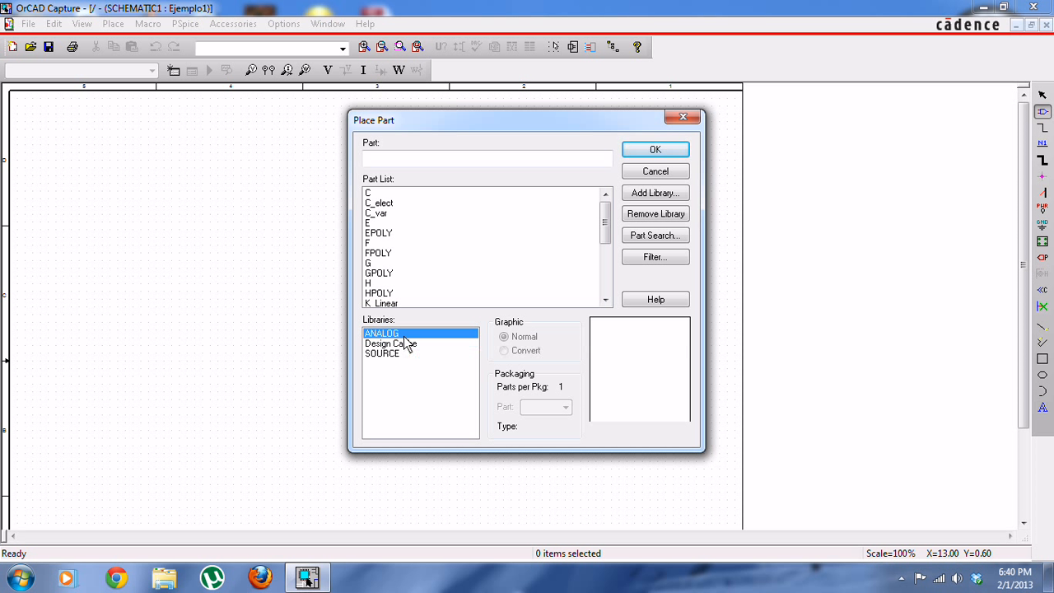
pyautogui.click(396, 354)
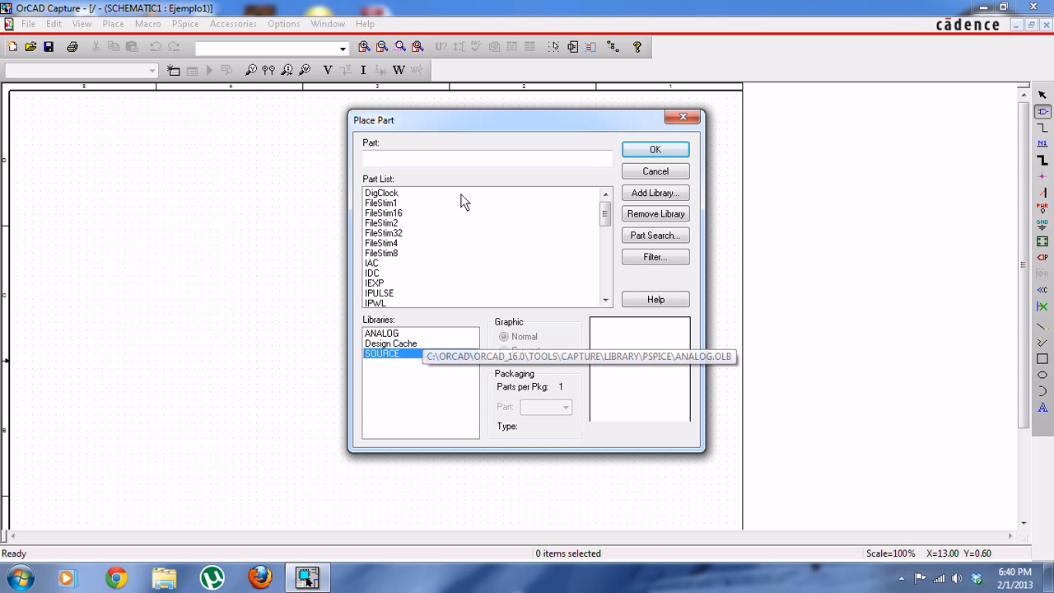
pyautogui.click(451, 166)
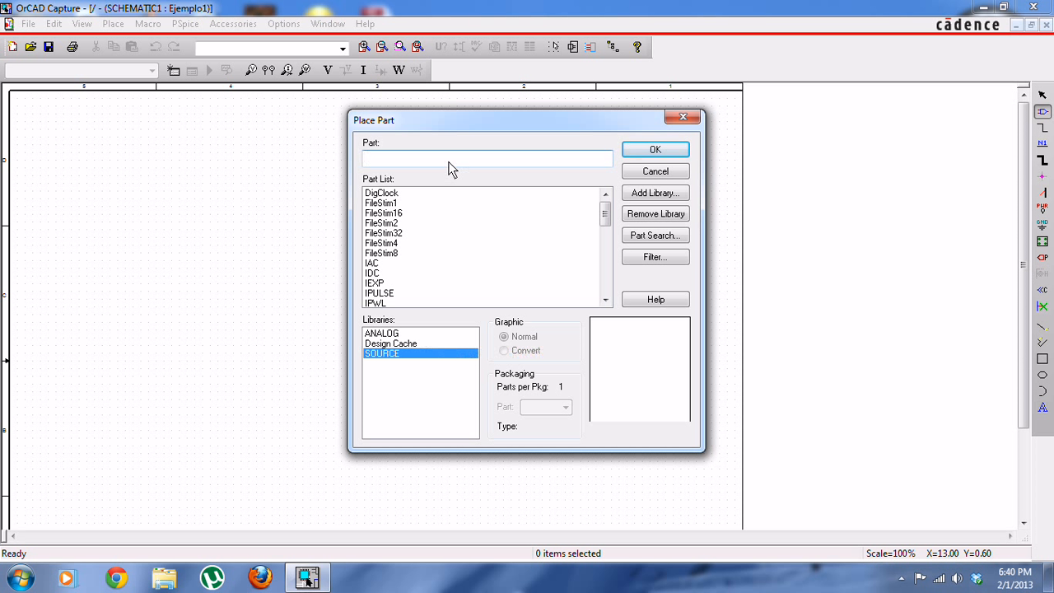
pyautogui.write('vdc')
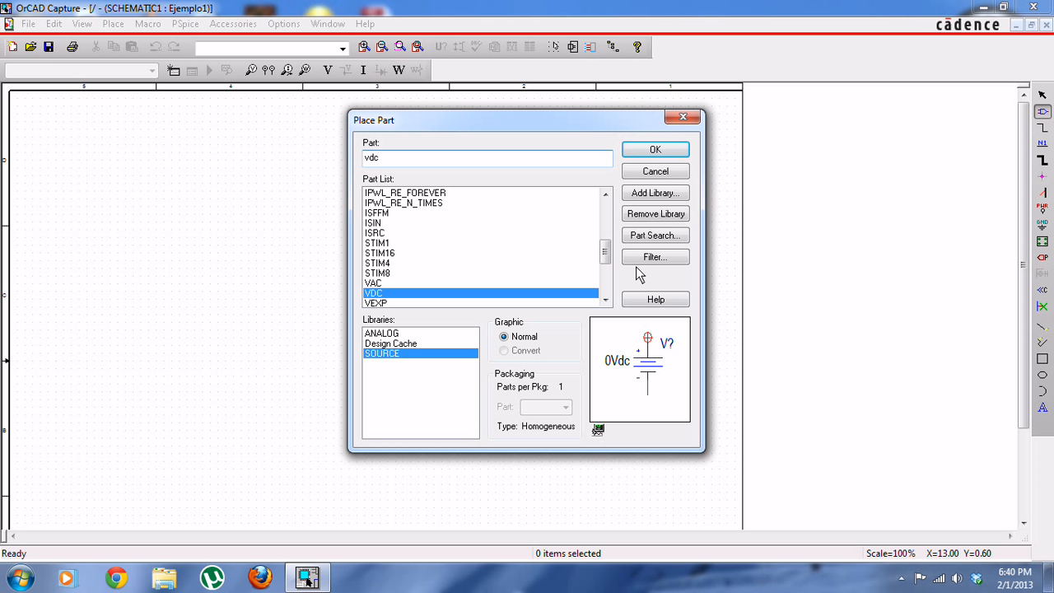
pyautogui.click(656, 151)
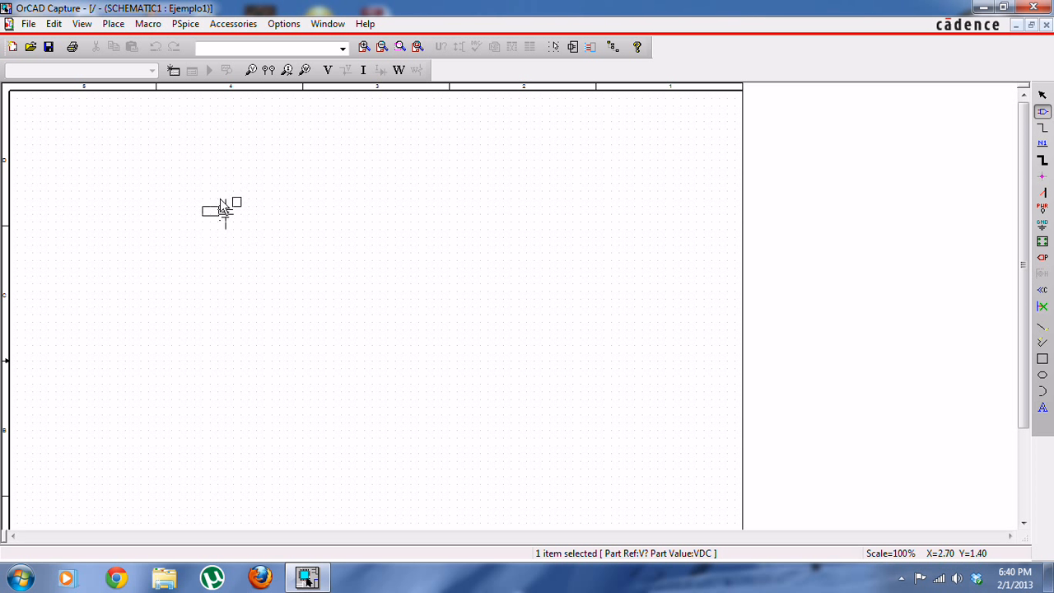
pyautogui.press('Escape')
pyautogui.click(195, 225)
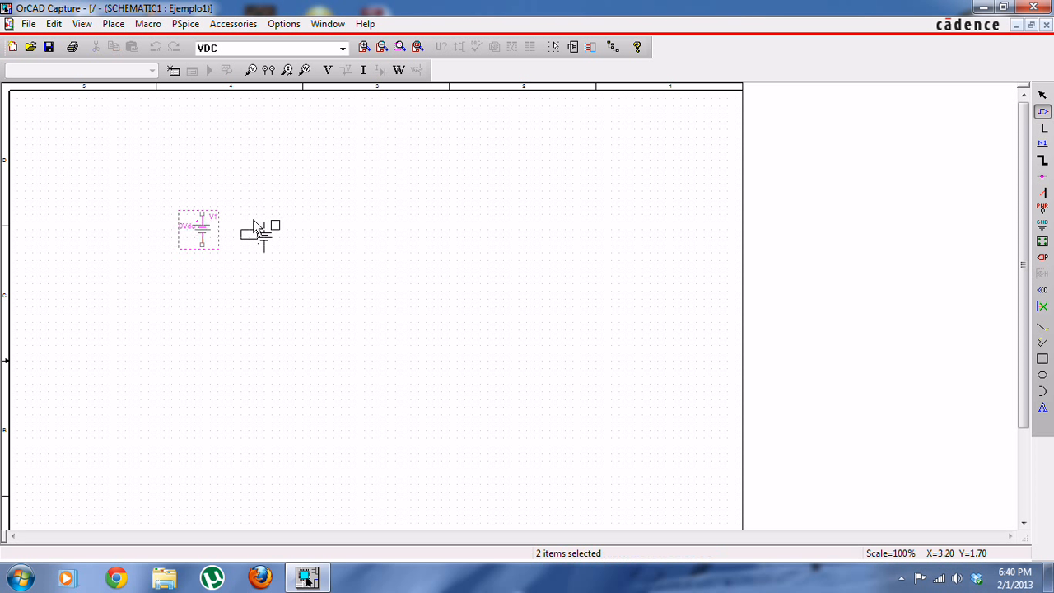
# Place two more VDC sources in a row beside the first one and end the placement.
pyautogui.click(265, 224)
pyautogui.click(349, 222)
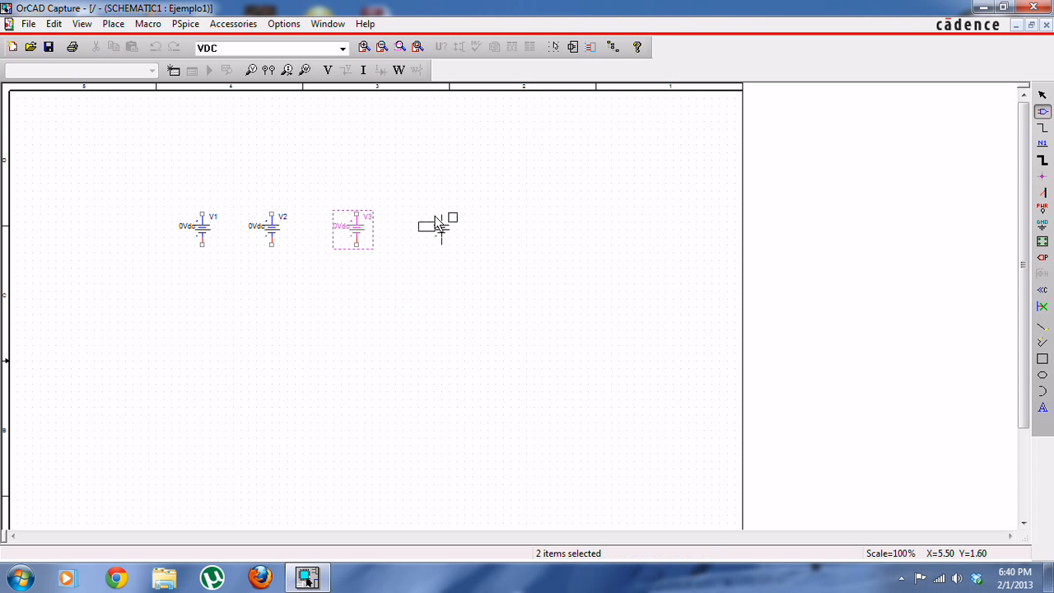
pyautogui.rightClick(439, 226)
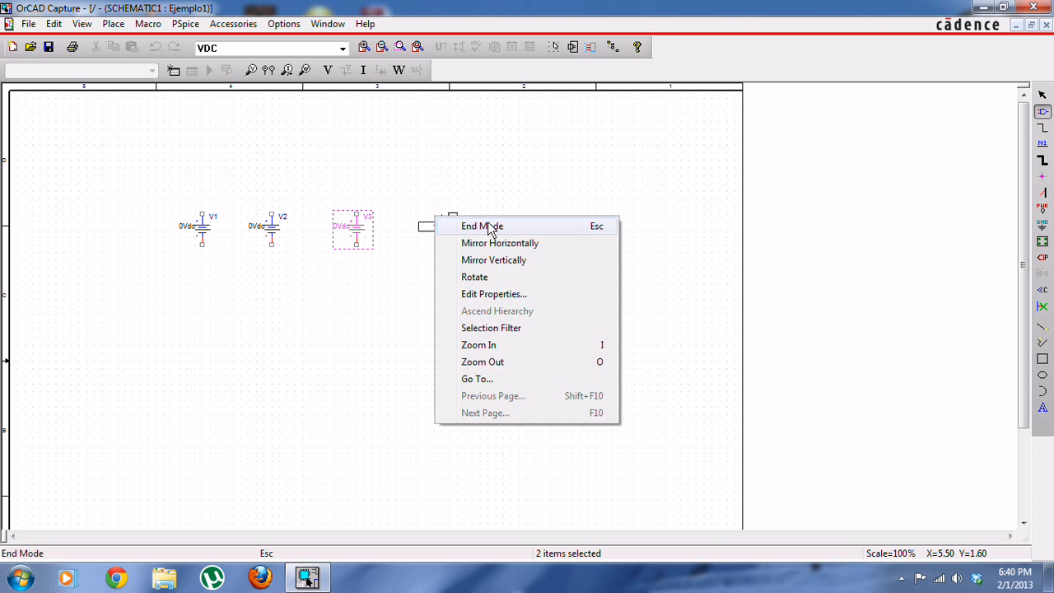
pyautogui.press('Escape')
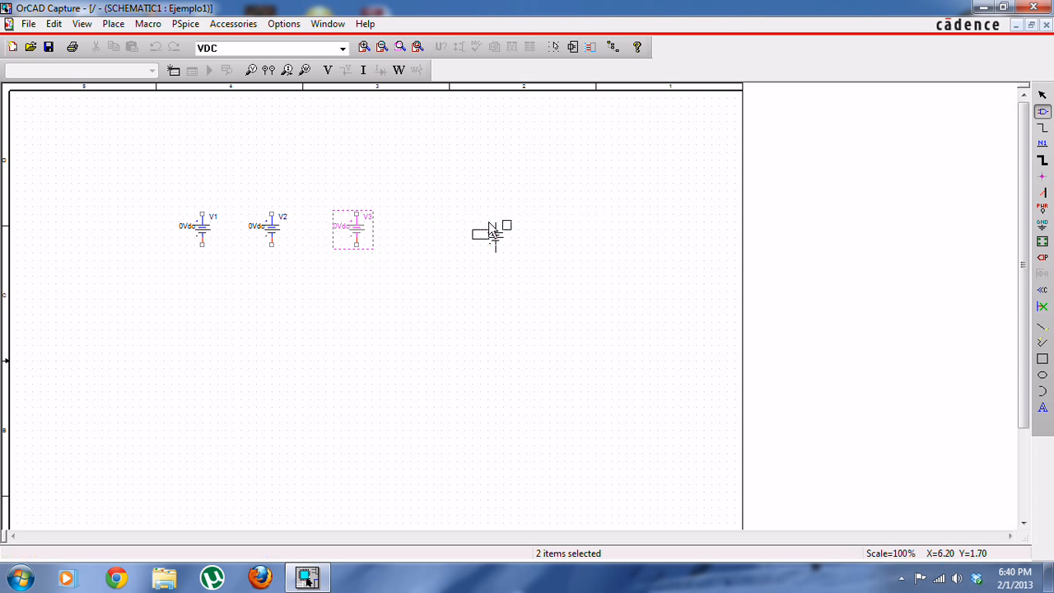
pyautogui.press('Escape')
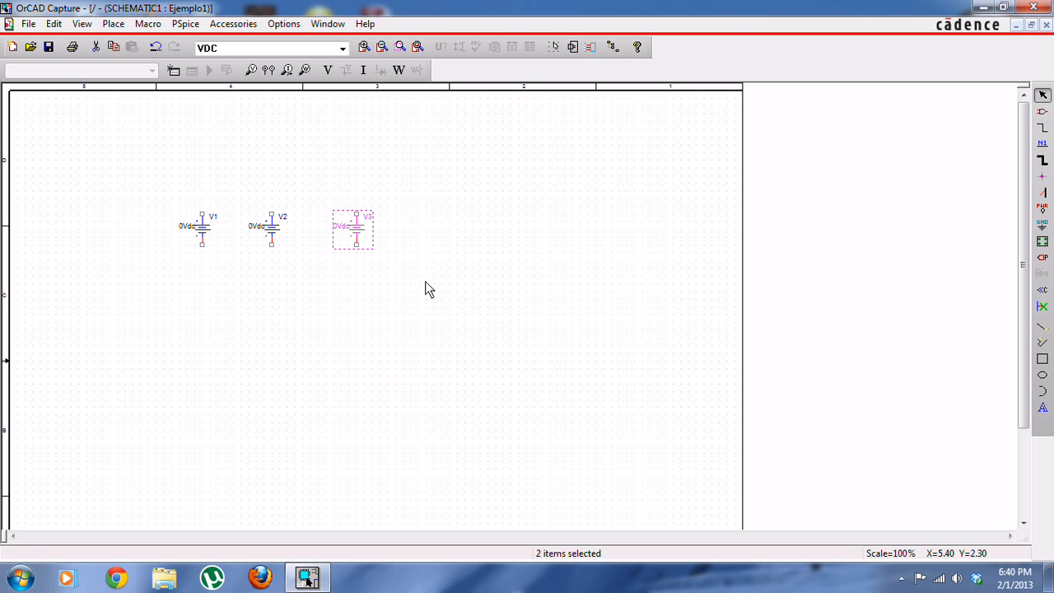
# Delete the two extra VDC sources, keeping only the first one.
pyautogui.click(431, 308)
pyautogui.moveTo(243, 262); pyautogui.dragTo(404, 176)
pyautogui.press('Delete')
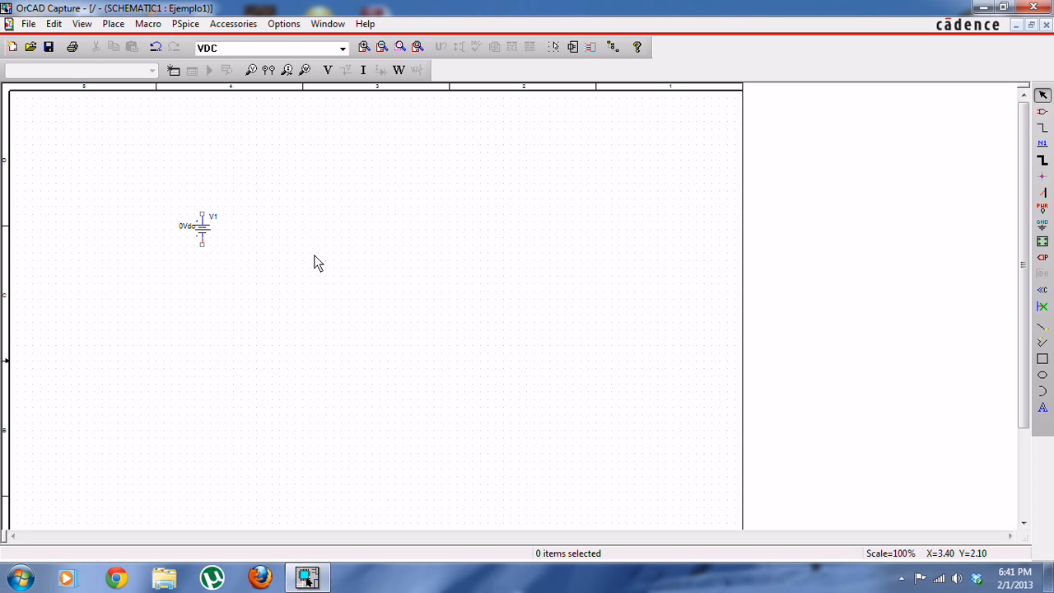
# Place one IDC current source from the SOURCE library to the right of the VDC source.
pyautogui.click(1042, 112)
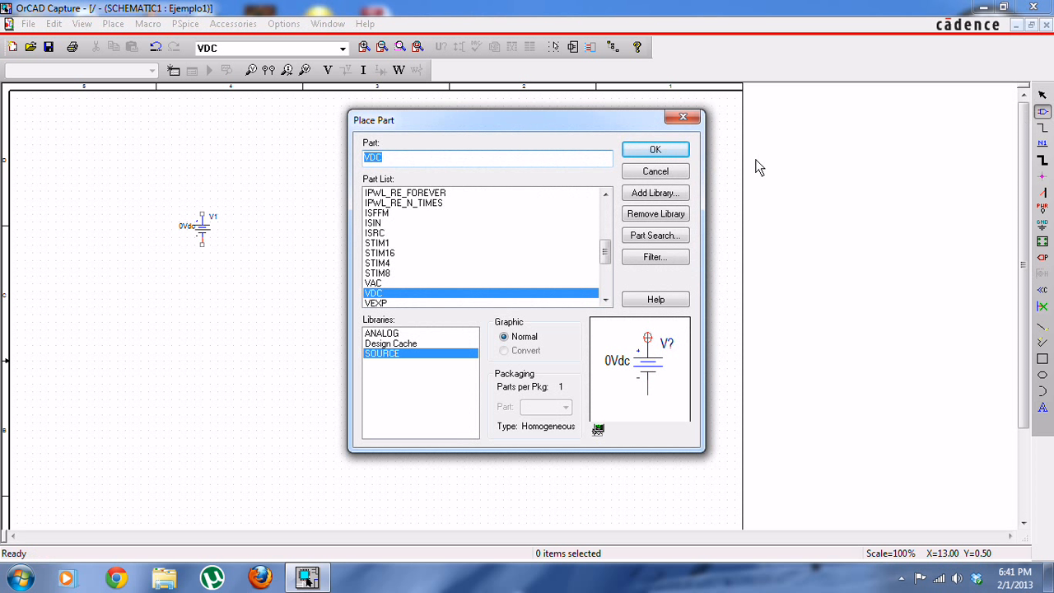
pyautogui.write('idc')
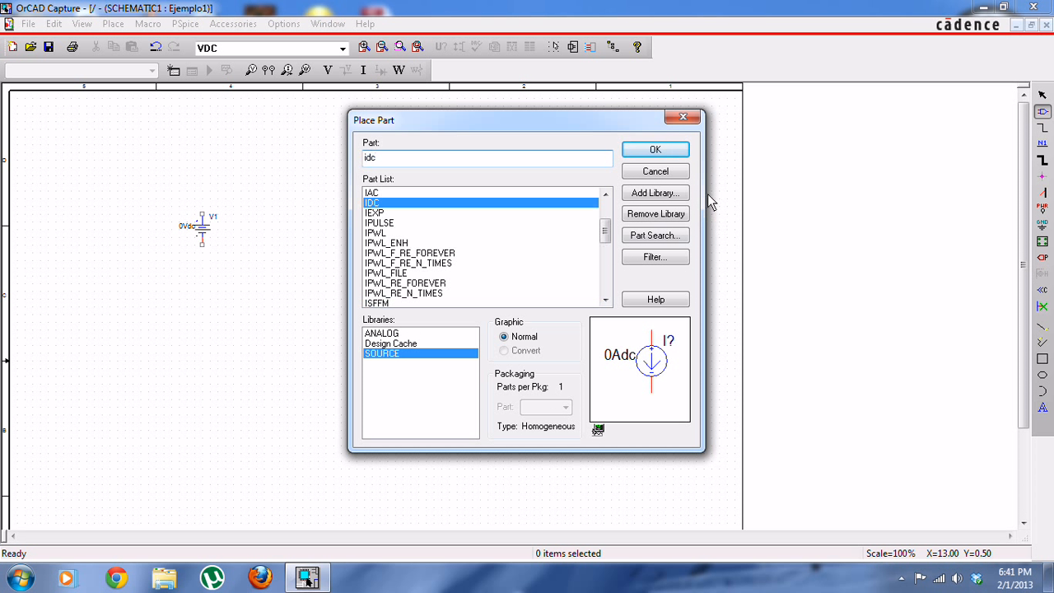
pyautogui.click(664, 150)
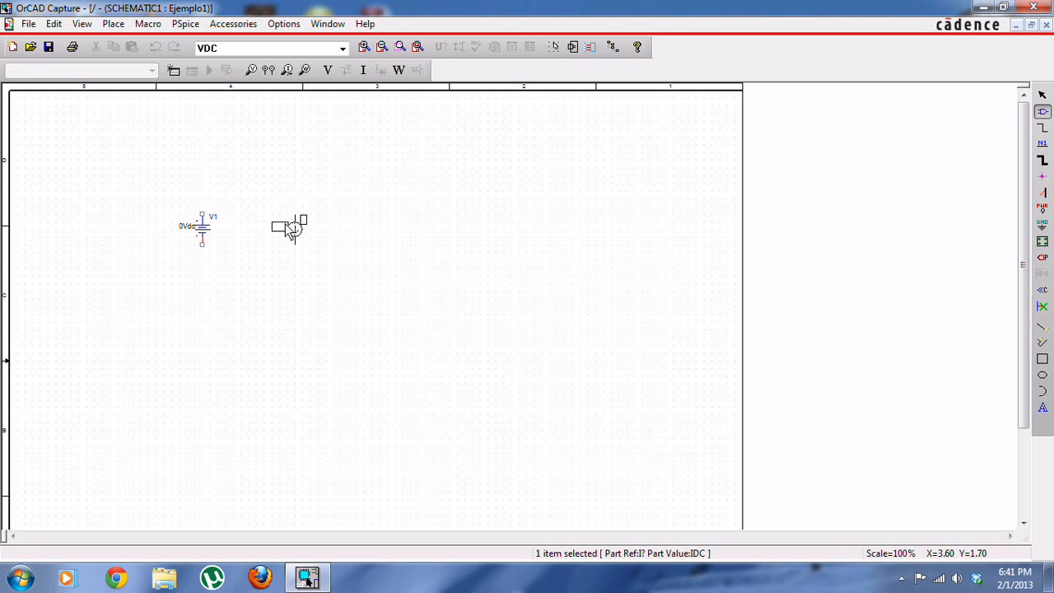
pyautogui.click(285, 224)
pyautogui.press('Escape')
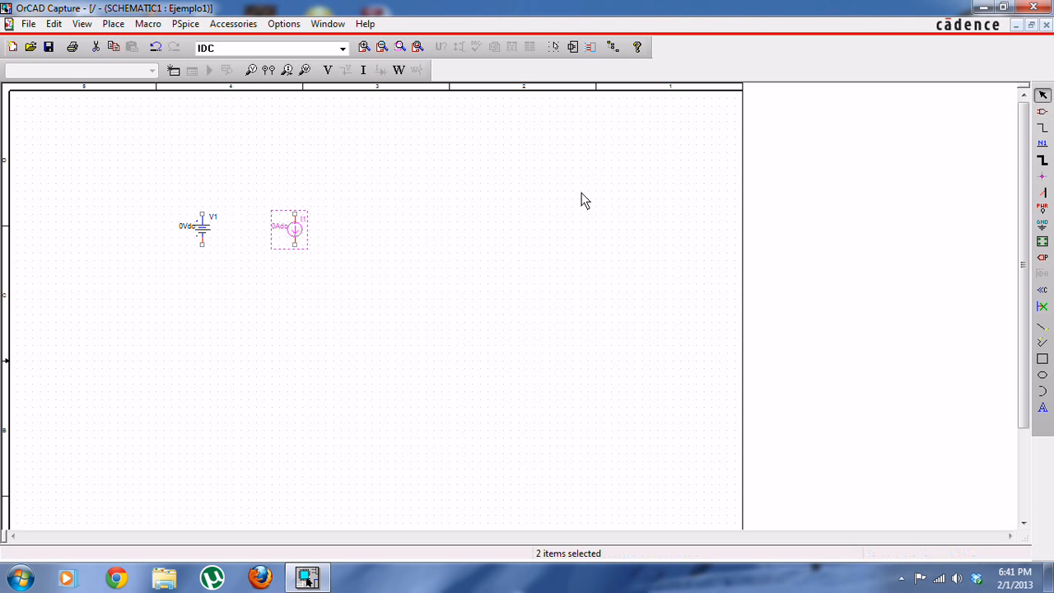
pyautogui.click(525, 201)
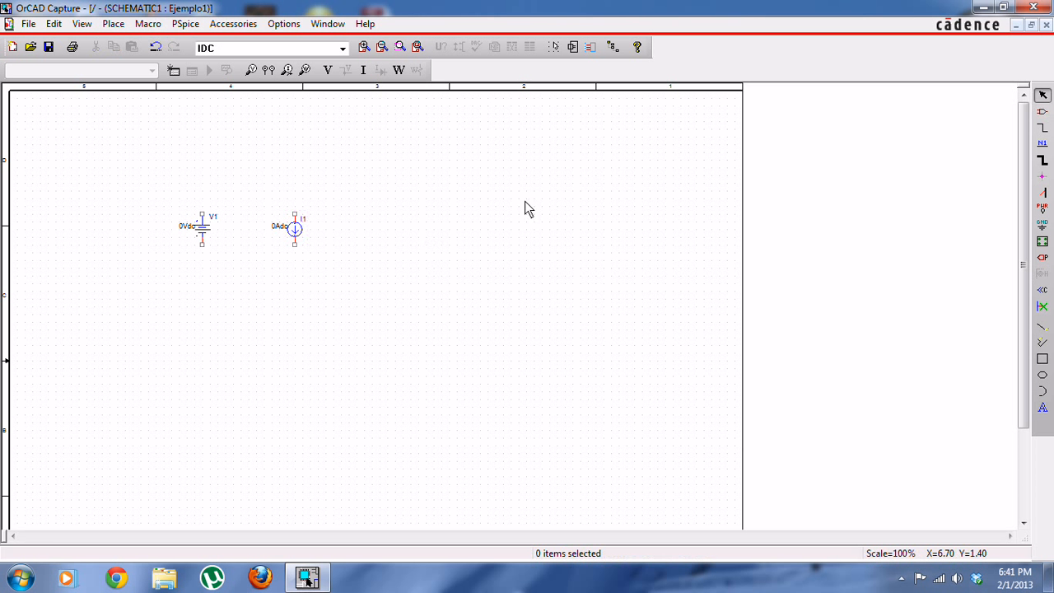
# Place one VSIN sinusoidal voltage source from the SOURCE library below the VDC source.
pyautogui.click(1041, 113)
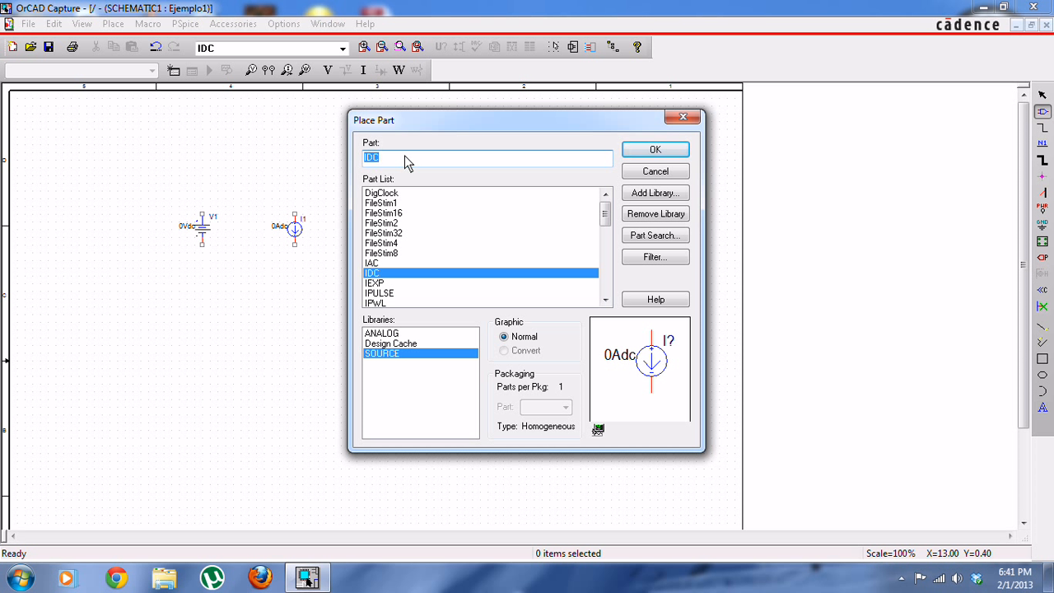
pyautogui.write('vsin')
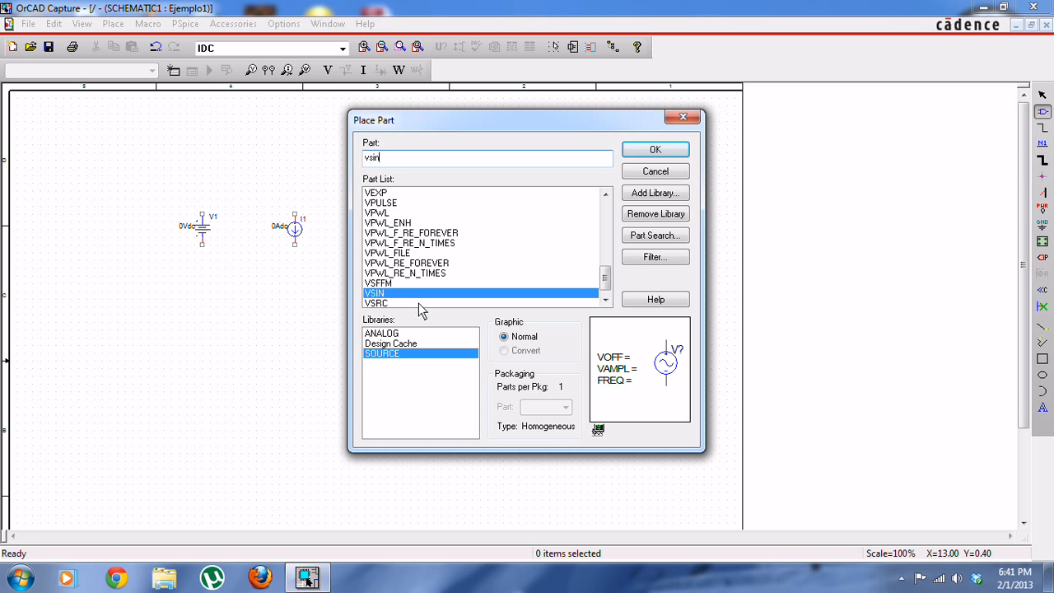
pyautogui.click(652, 155)
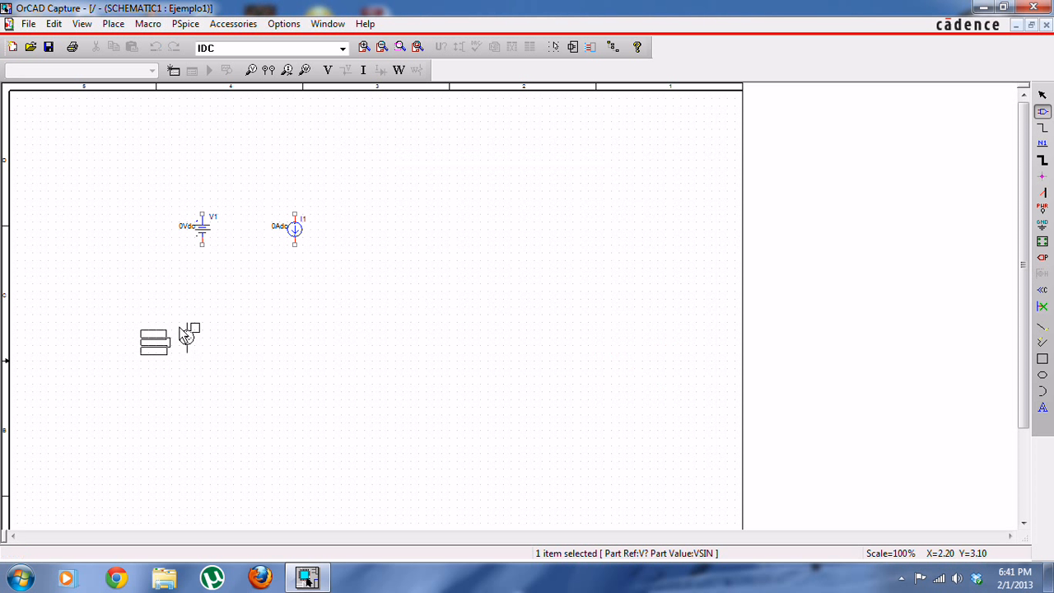
pyautogui.click(202, 295)
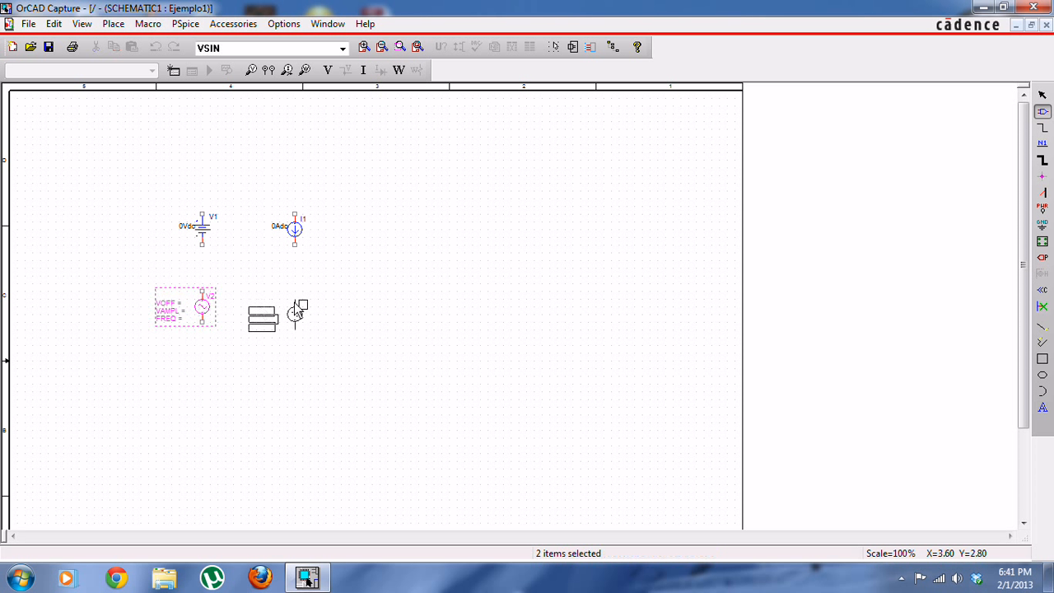
pyautogui.press('Escape')
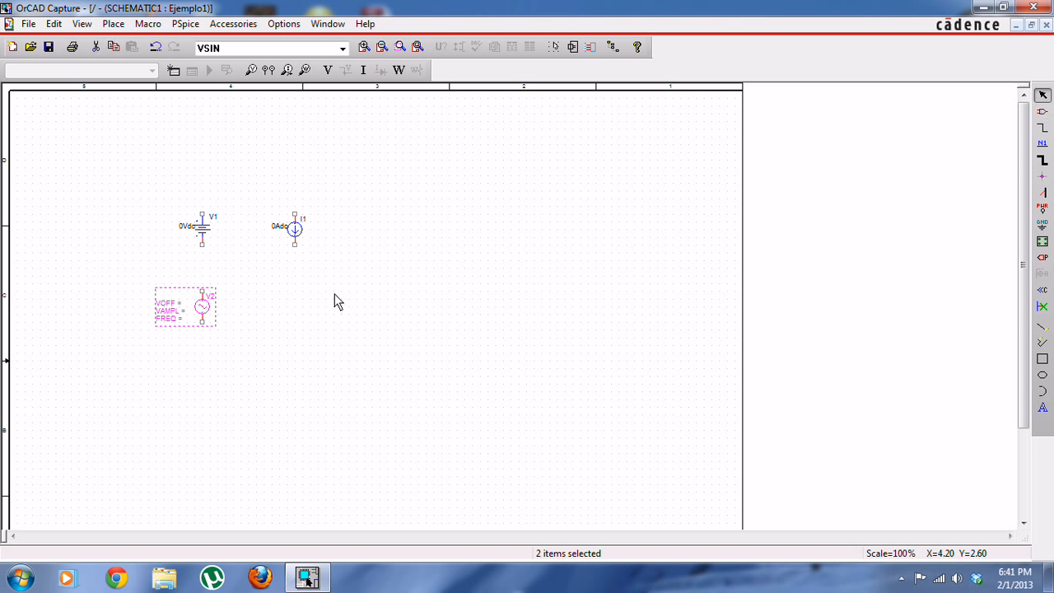
pyautogui.click(416, 281)
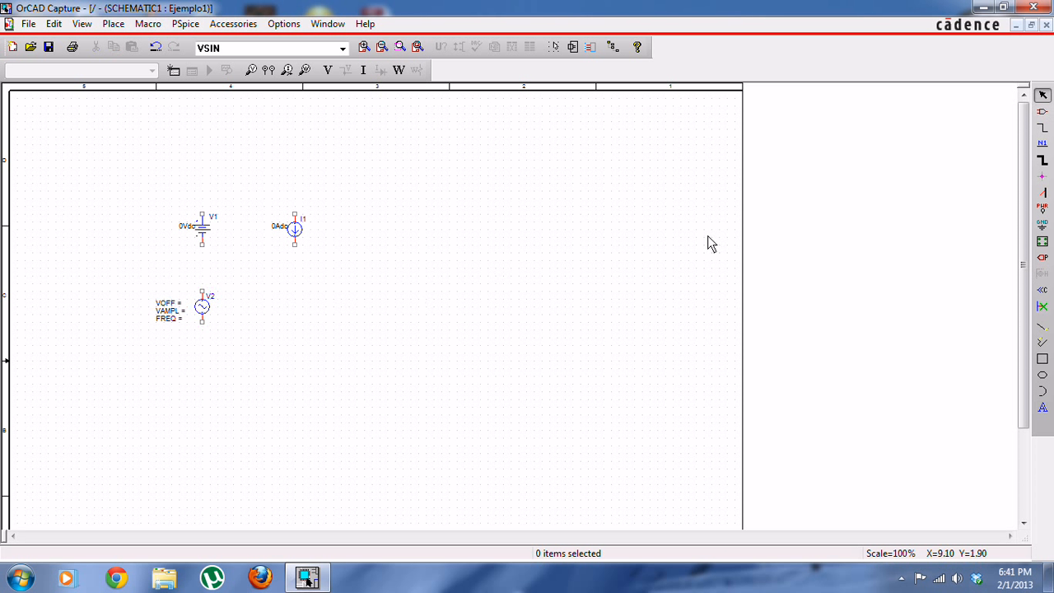
# Place one ISIN sinusoidal current source from the SOURCE library below the IDC source.
pyautogui.click(1043, 112)
pyautogui.write('isin')
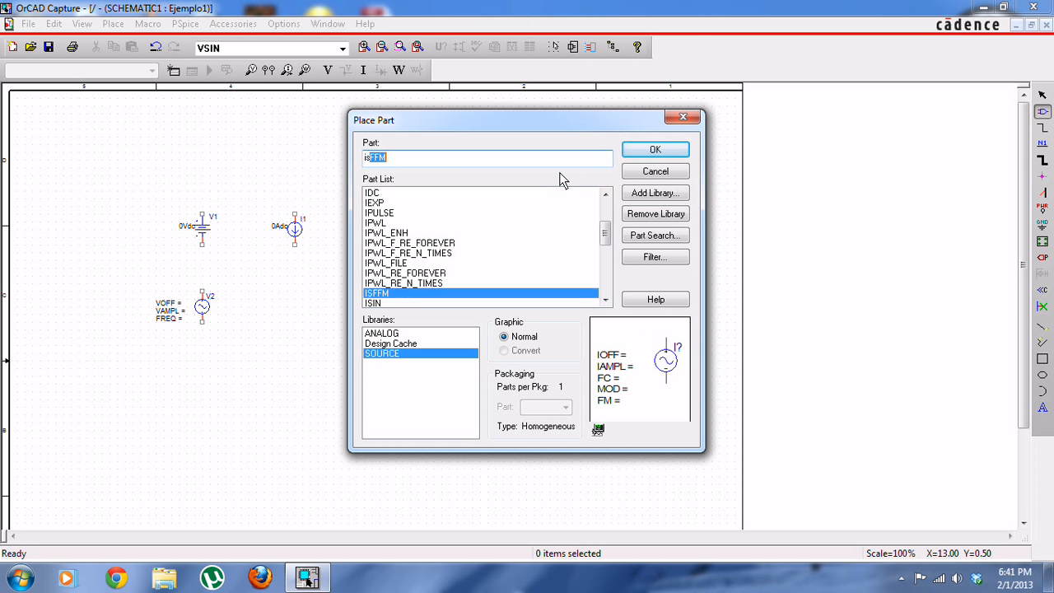
pyautogui.click(655, 153)
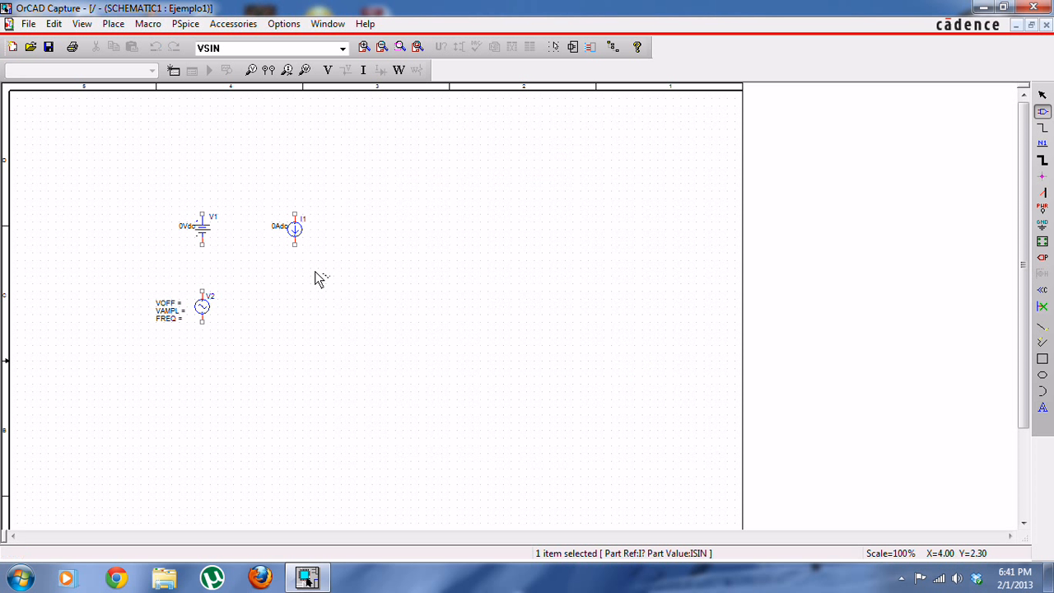
pyautogui.click(296, 304)
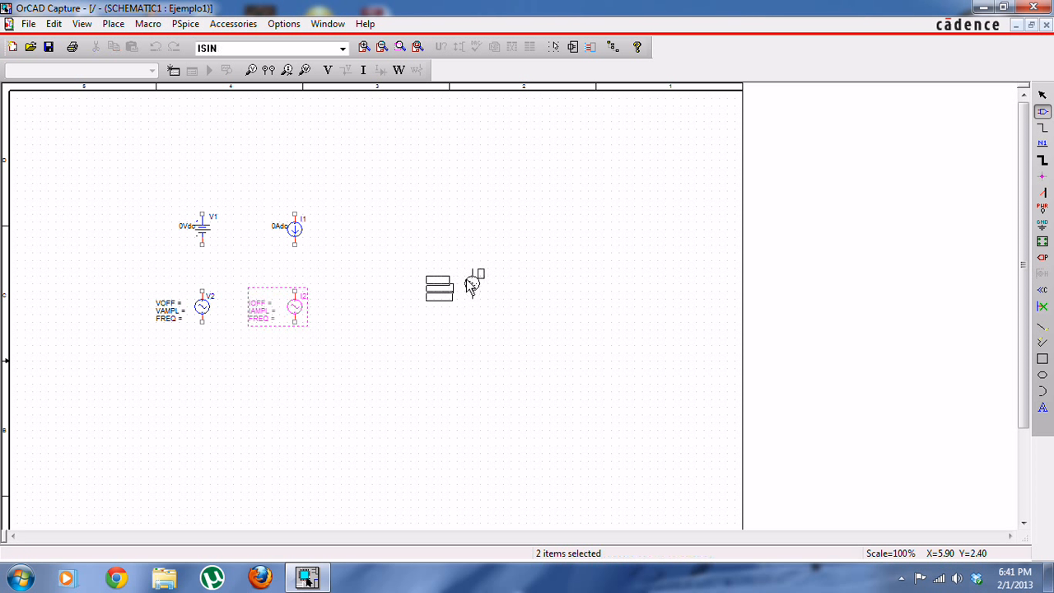
pyautogui.press('Escape')
pyautogui.click(466, 280)
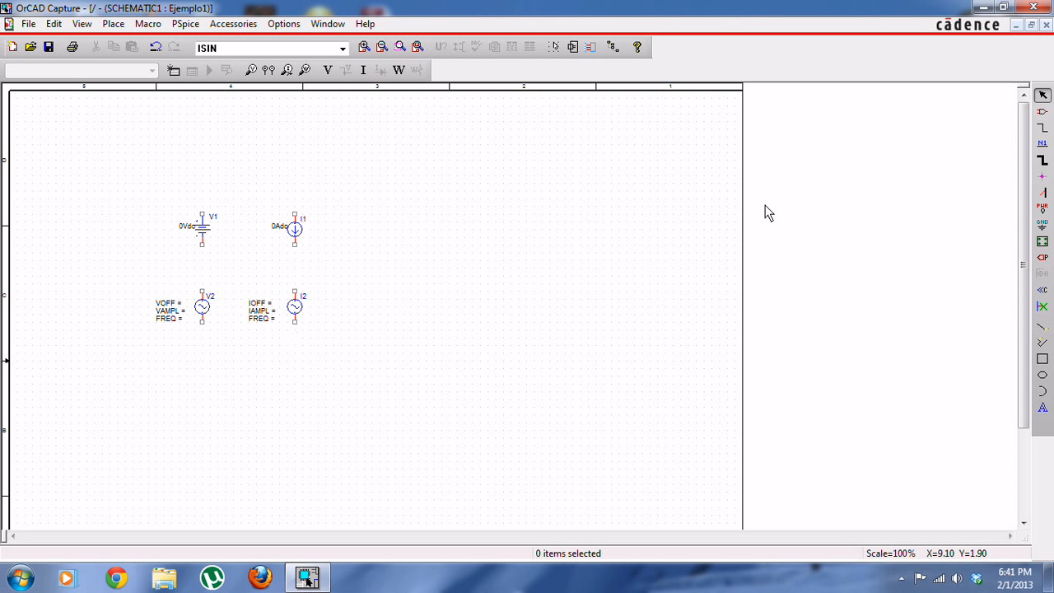
# Place one VAC voltage source from the SOURCE library below the VSIN source.
pyautogui.click(1042, 115)
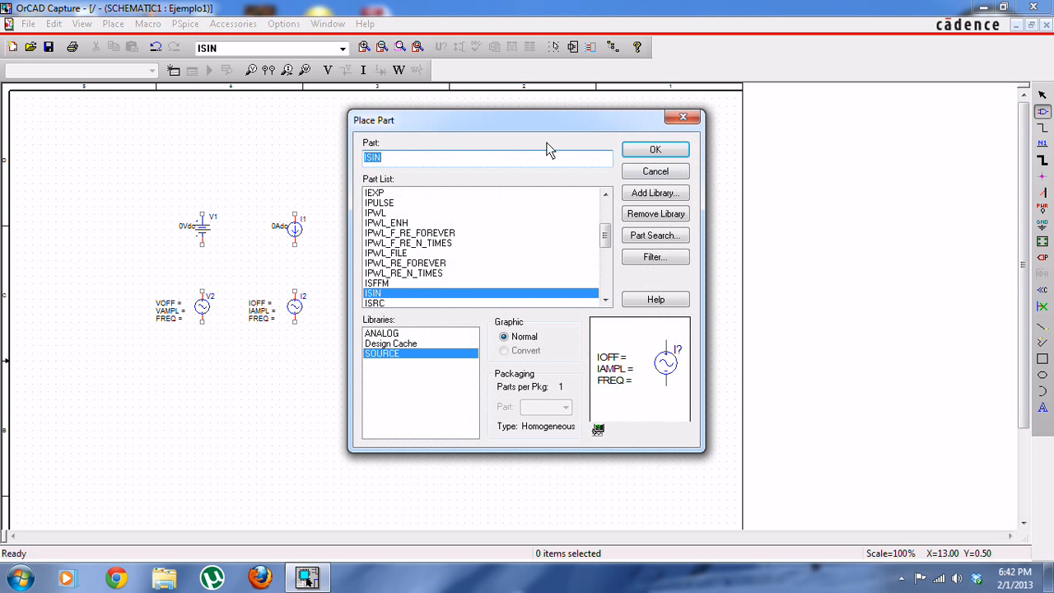
pyautogui.write('vac')
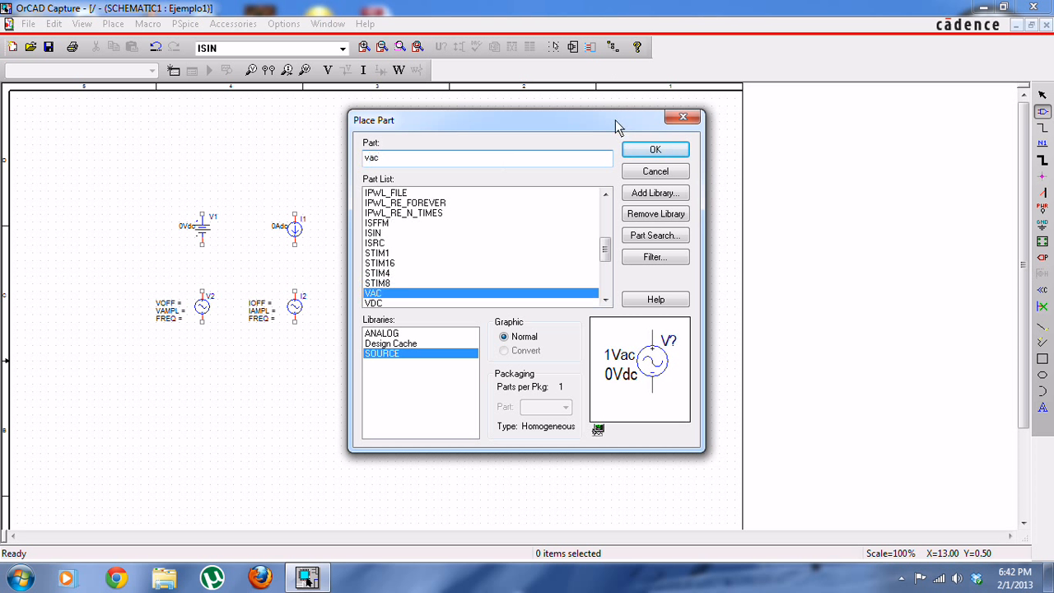
pyautogui.click(671, 153)
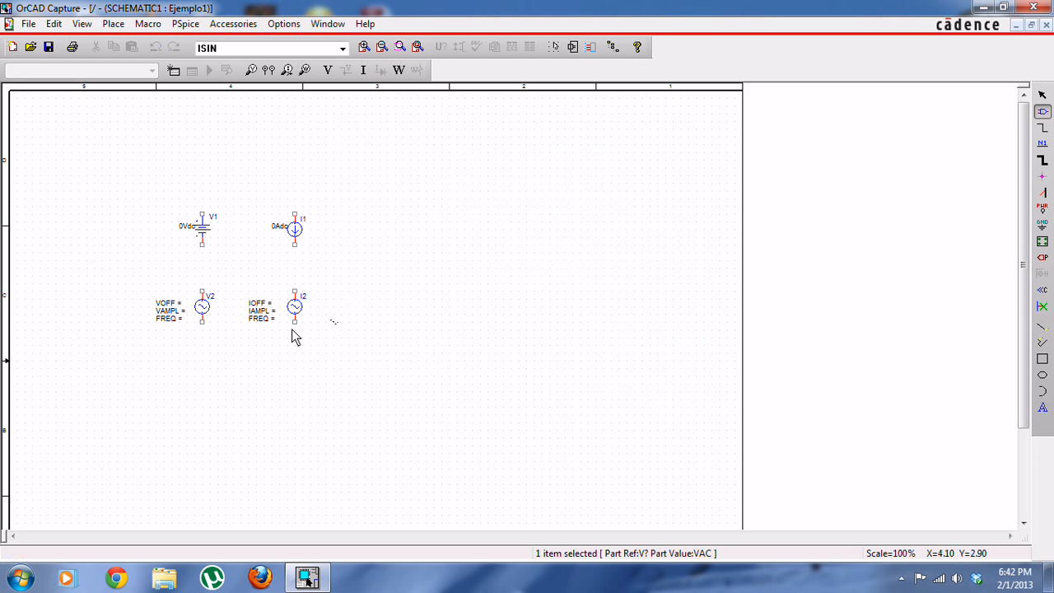
pyautogui.click(197, 370)
pyautogui.press('Escape')
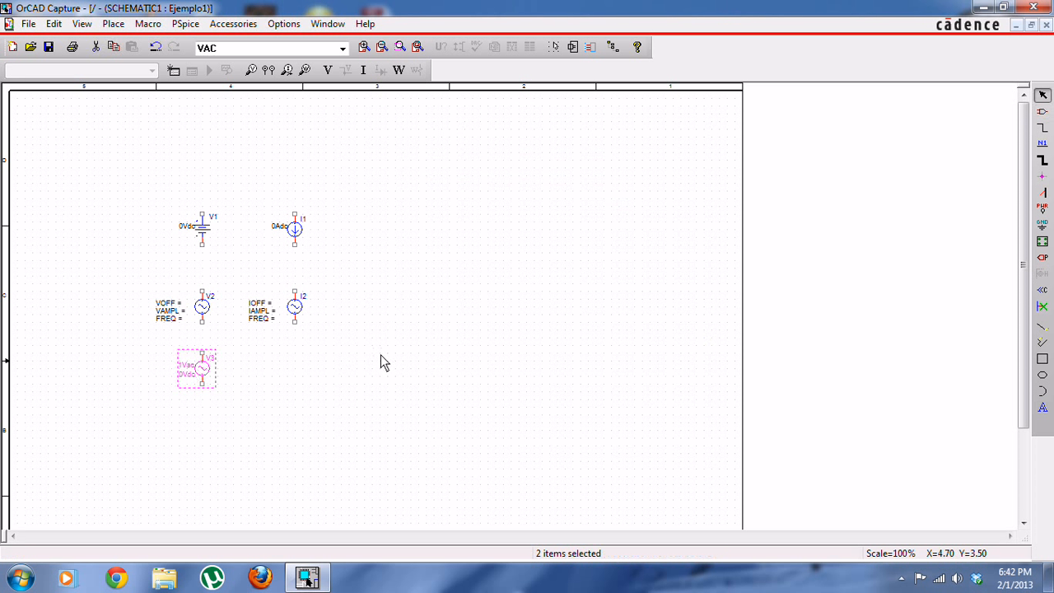
# Place one IAC current source from the SOURCE library below the ISIN source, level with the VAC source.
pyautogui.click(1042, 112)
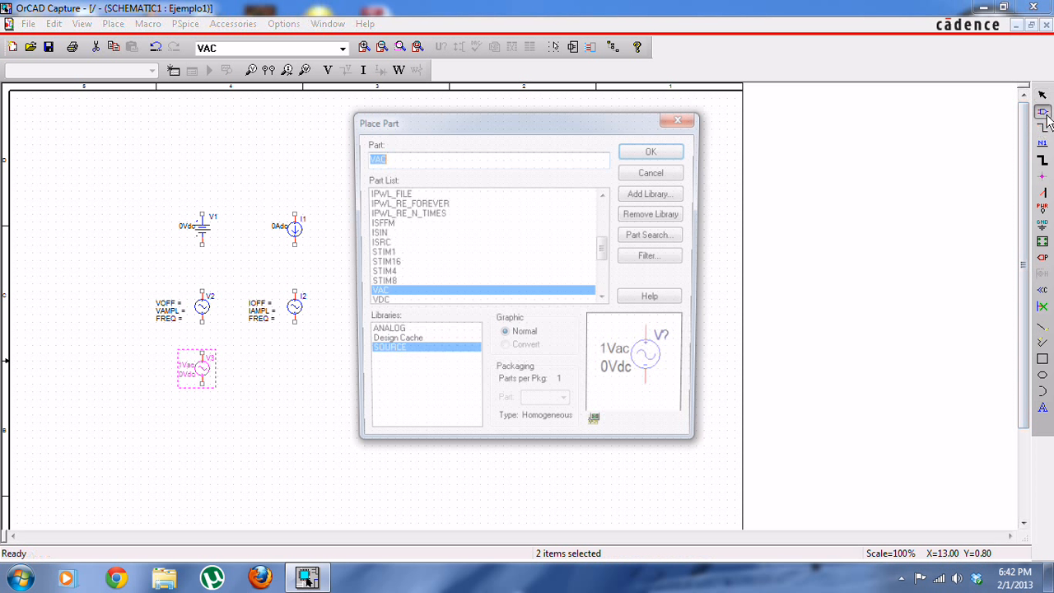
pyautogui.write('iac')
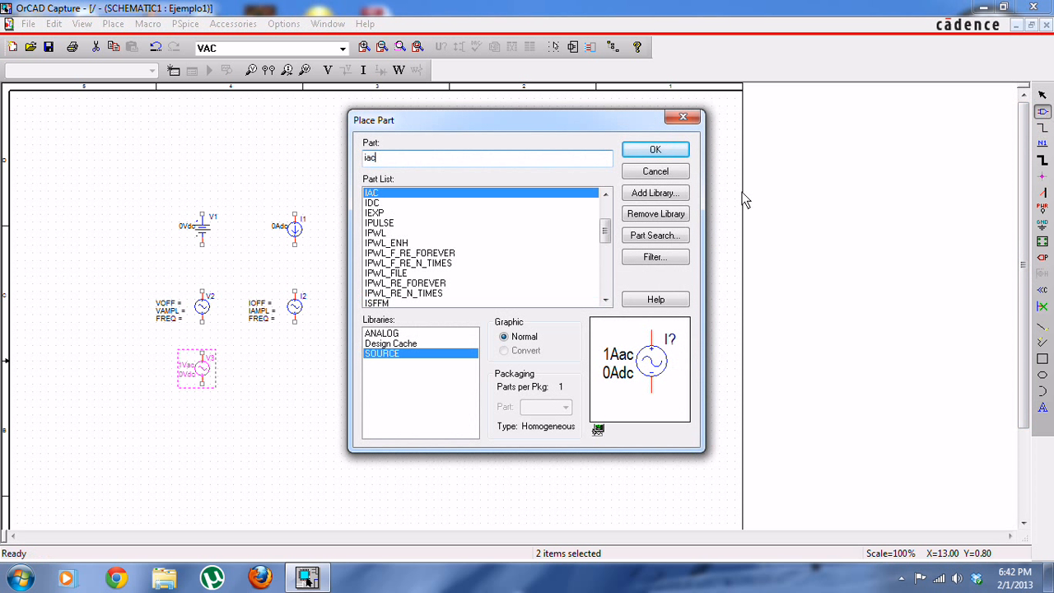
pyautogui.click(656, 151)
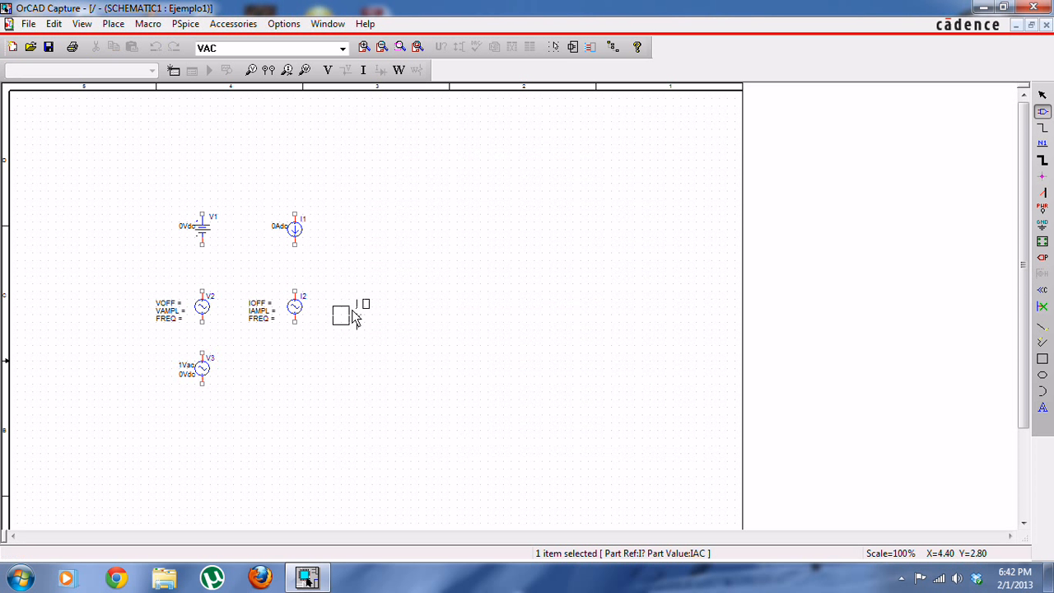
pyautogui.click(287, 361)
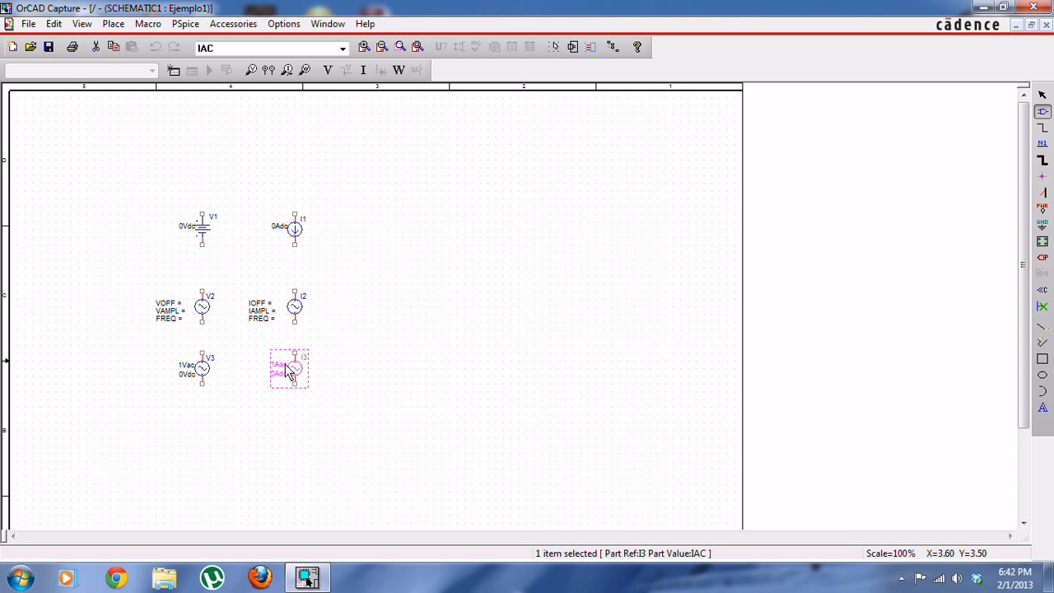
pyautogui.press('Escape')
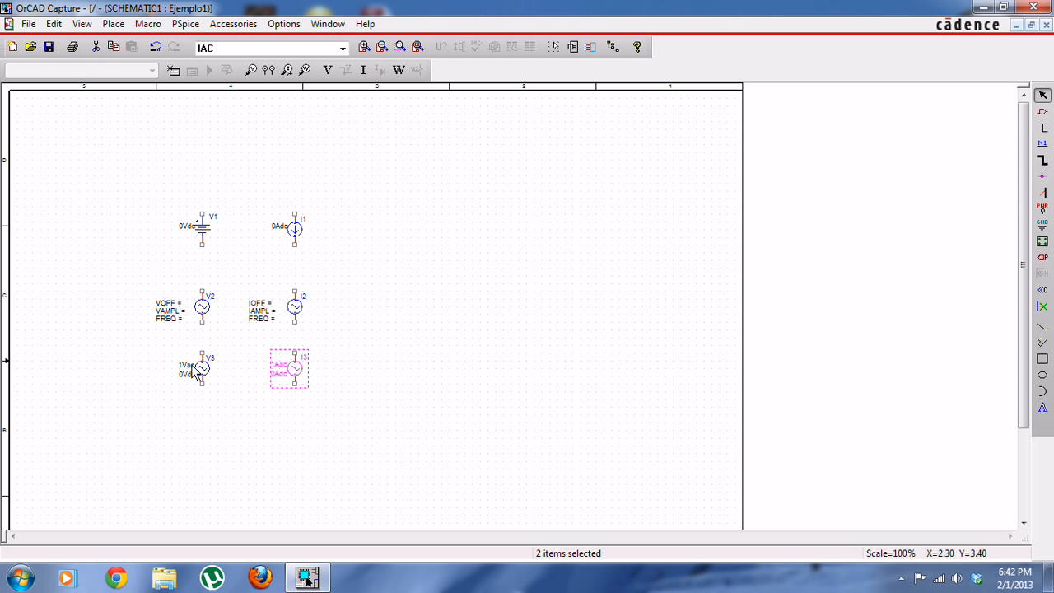
pyautogui.click(358, 367)
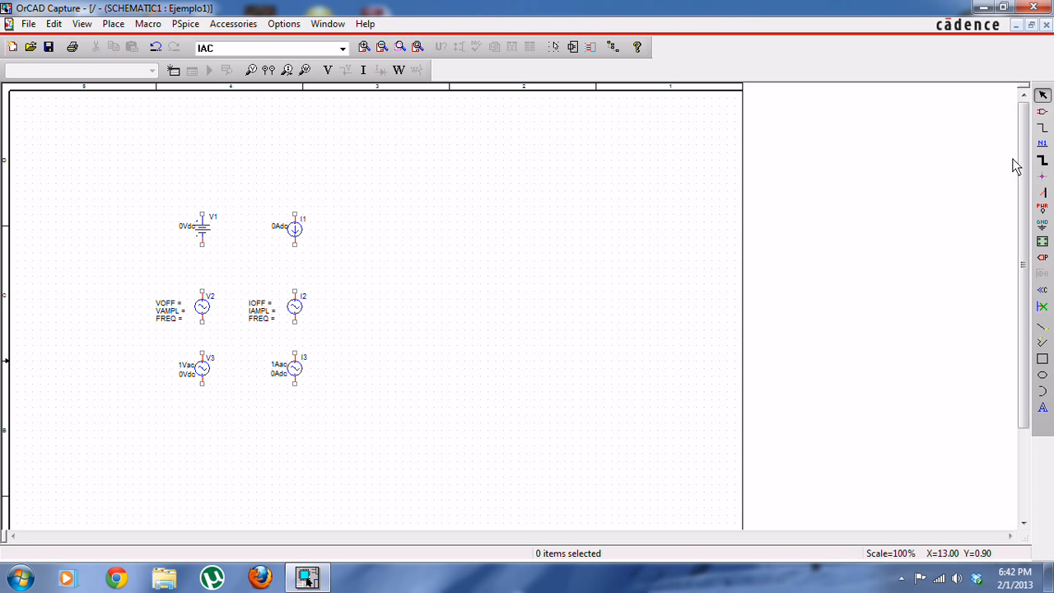
# Place three R resistors from the ANALOG library in a horizontal row to the right of the IDC source.
pyautogui.click(1043, 115)
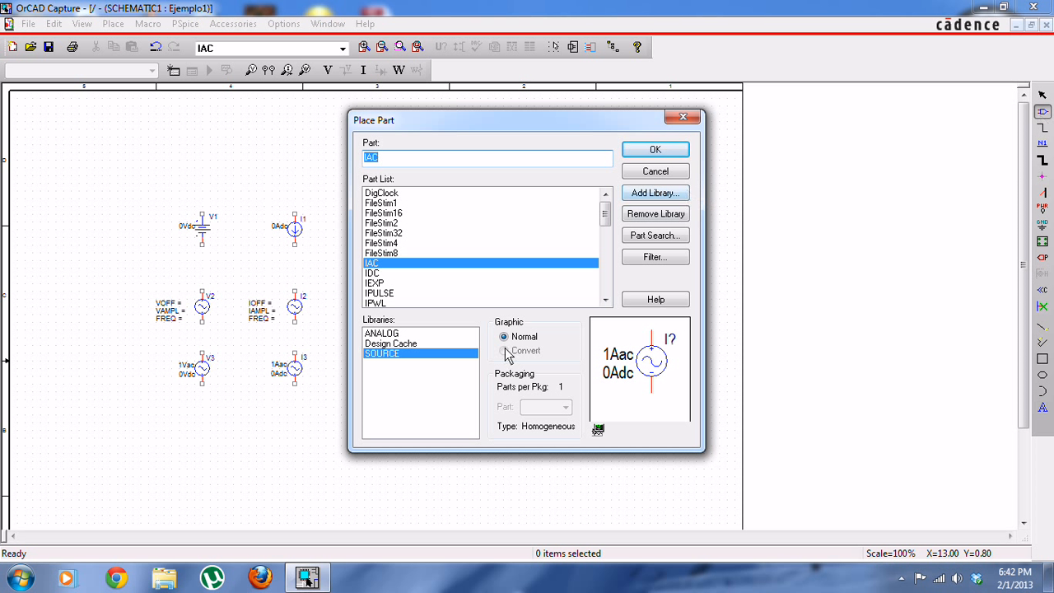
pyautogui.click(414, 334)
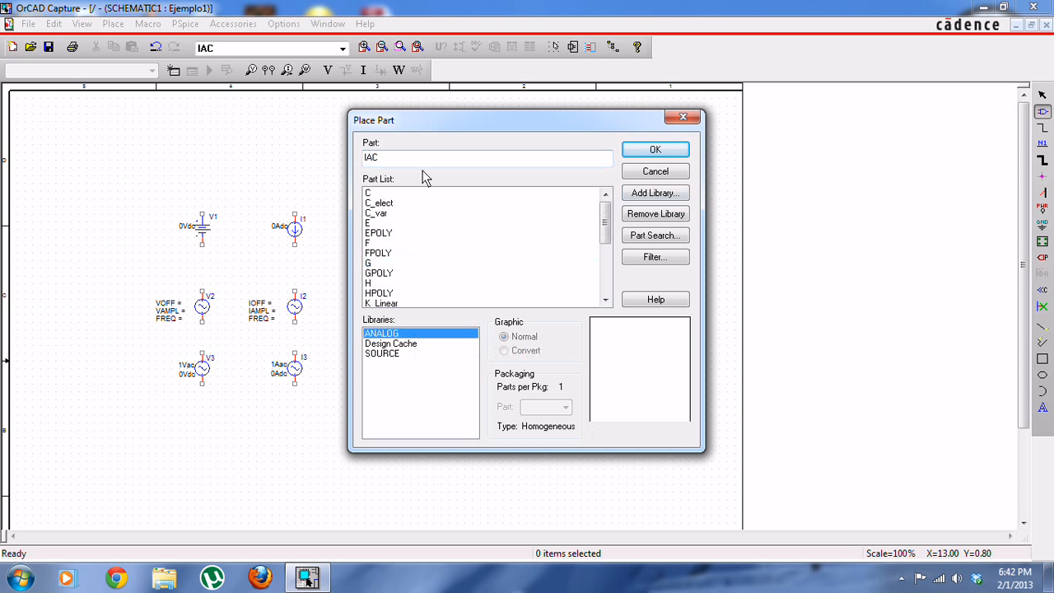
pyautogui.moveTo(419, 157); pyautogui.dragTo(307, 147)
pyautogui.write('r')
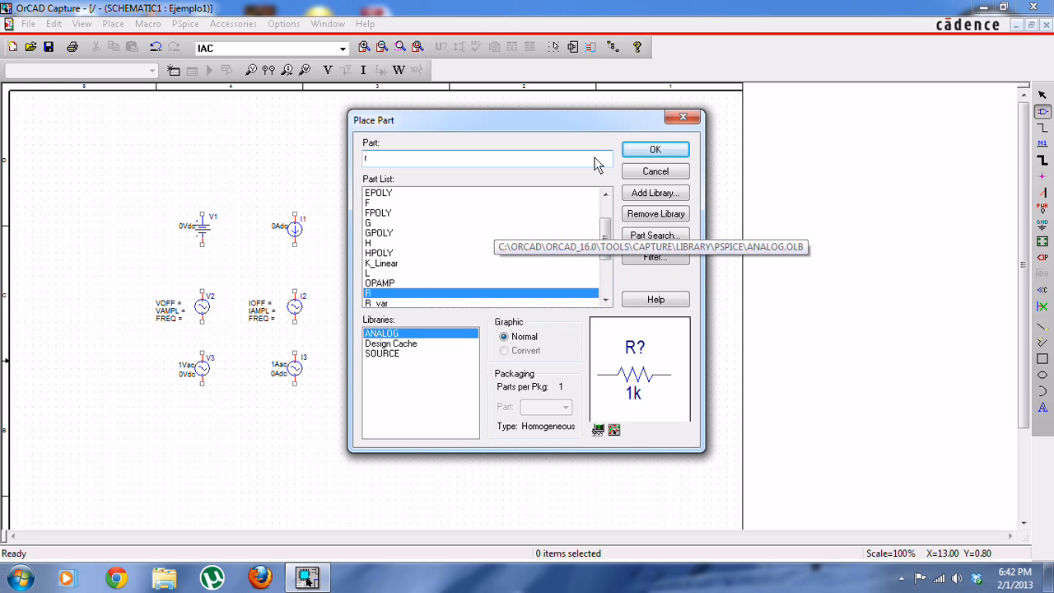
pyautogui.click(656, 150)
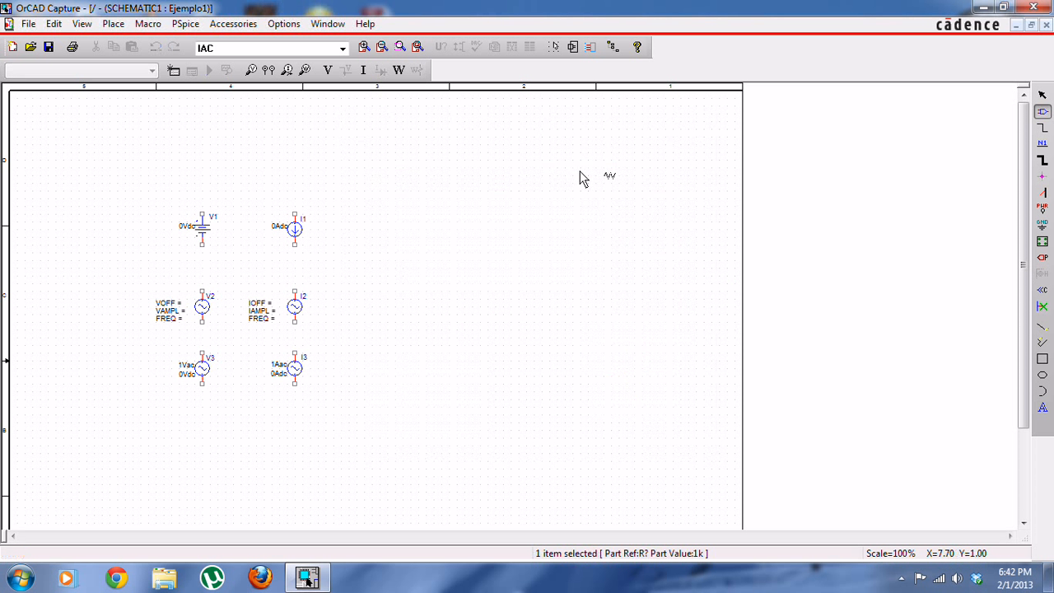
pyautogui.click(373, 213)
pyautogui.click(434, 214)
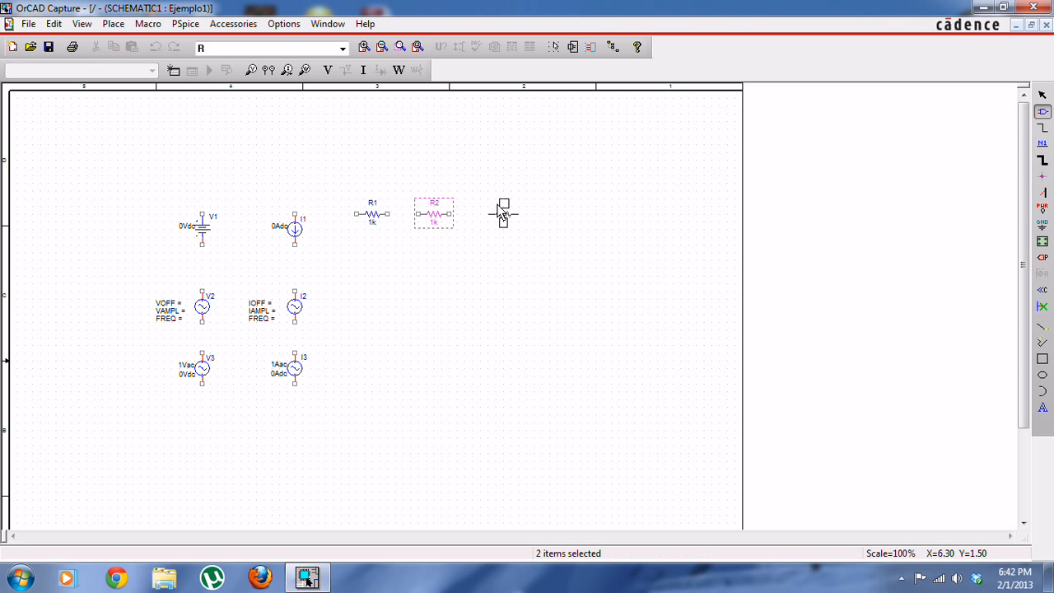
pyautogui.click(503, 213)
pyautogui.press('Escape')
pyautogui.click(492, 283)
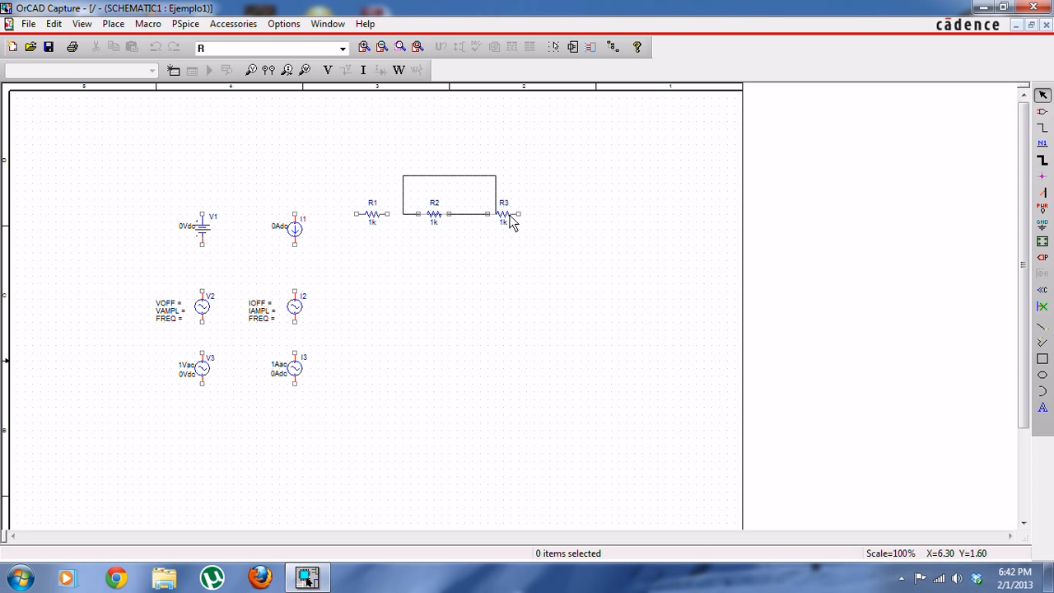
# Delete resistors R2 and R3, and move the remaining resistor R1 slightly up and to the left.
pyautogui.moveTo(511, 220); pyautogui.dragTo(538, 251)
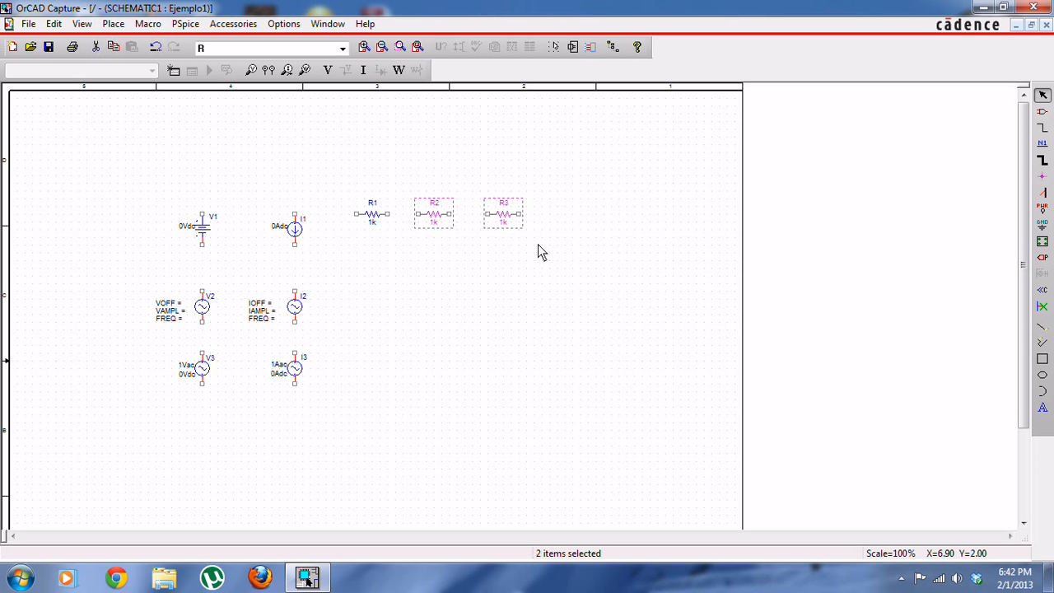
pyautogui.press('Delete')
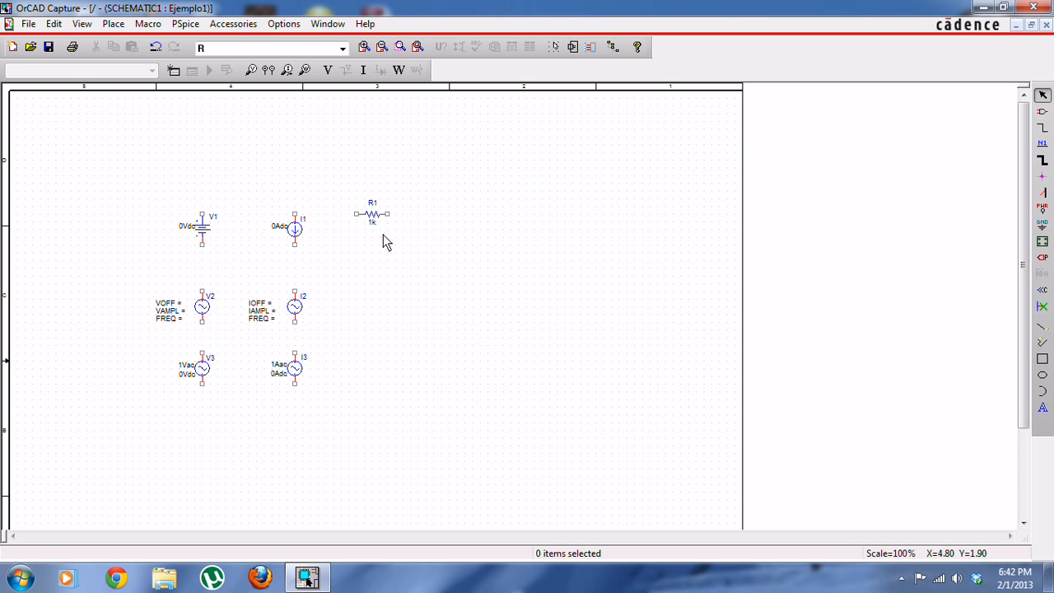
pyautogui.moveTo(372, 216)
pyautogui.mouseDown()
pyautogui.moveTo(360, 164)
pyautogui.moveTo(365, 198)
pyautogui.mouseUp()
pyautogui.click(442, 304)
# Place one L inductor from the ANALOG library to the right of resistor R1.
pyautogui.click(1043, 111)
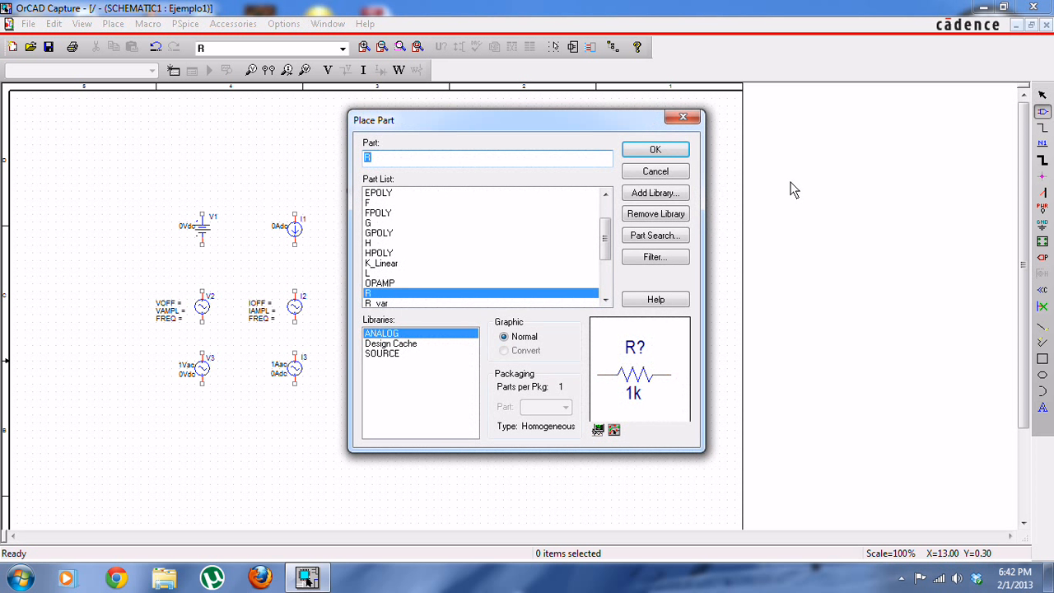
pyautogui.write('l')
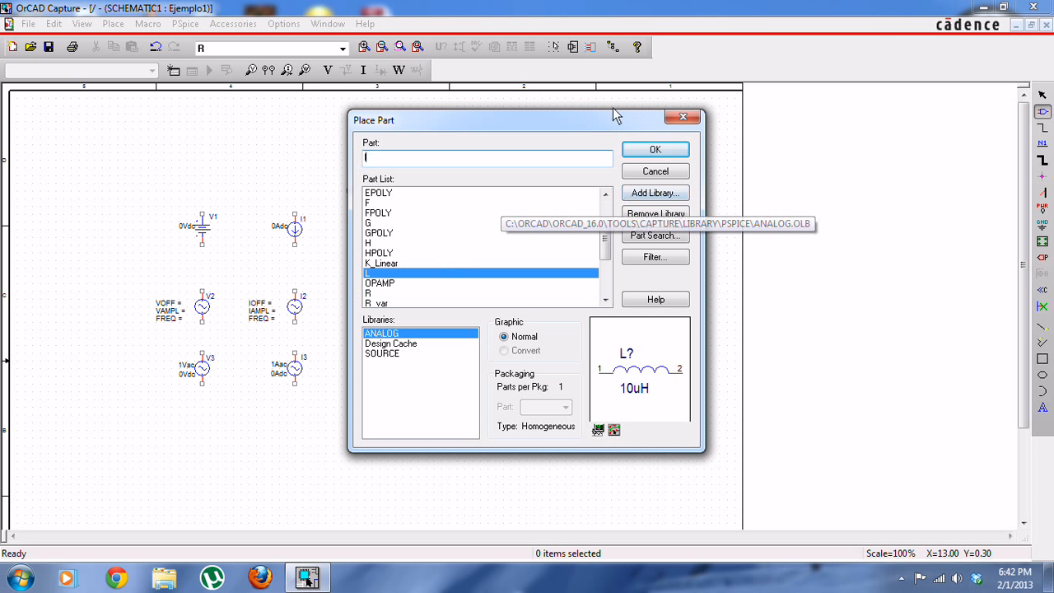
pyautogui.click(654, 151)
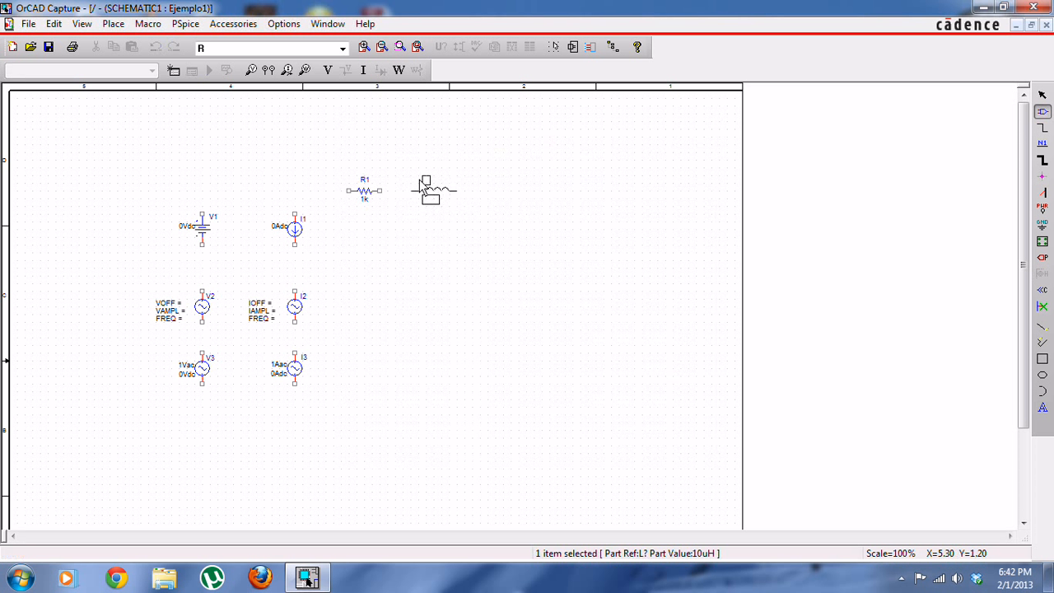
pyautogui.click(423, 188)
pyautogui.press('Escape')
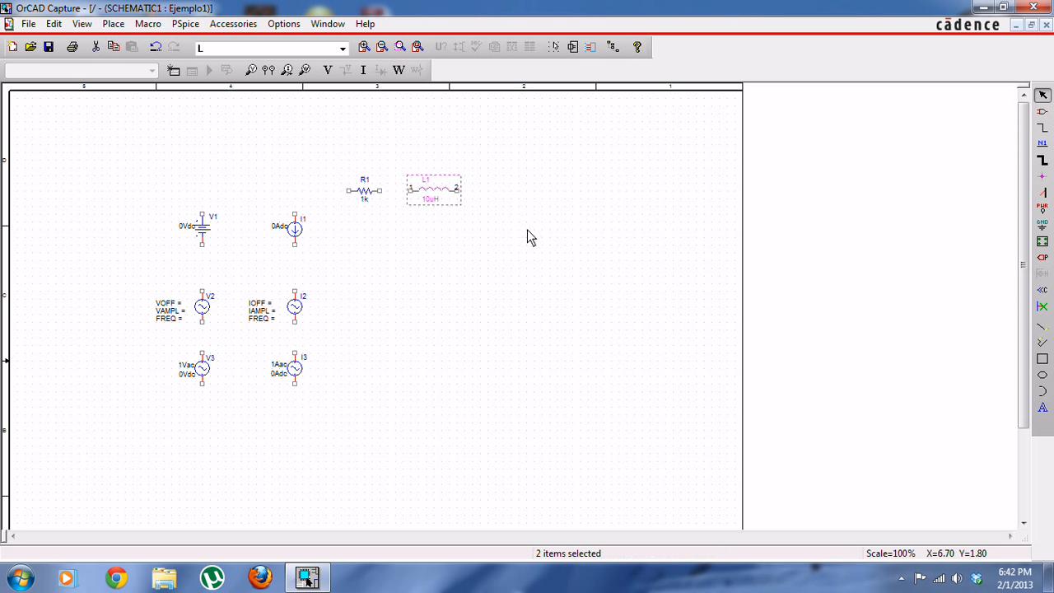
pyautogui.click(530, 238)
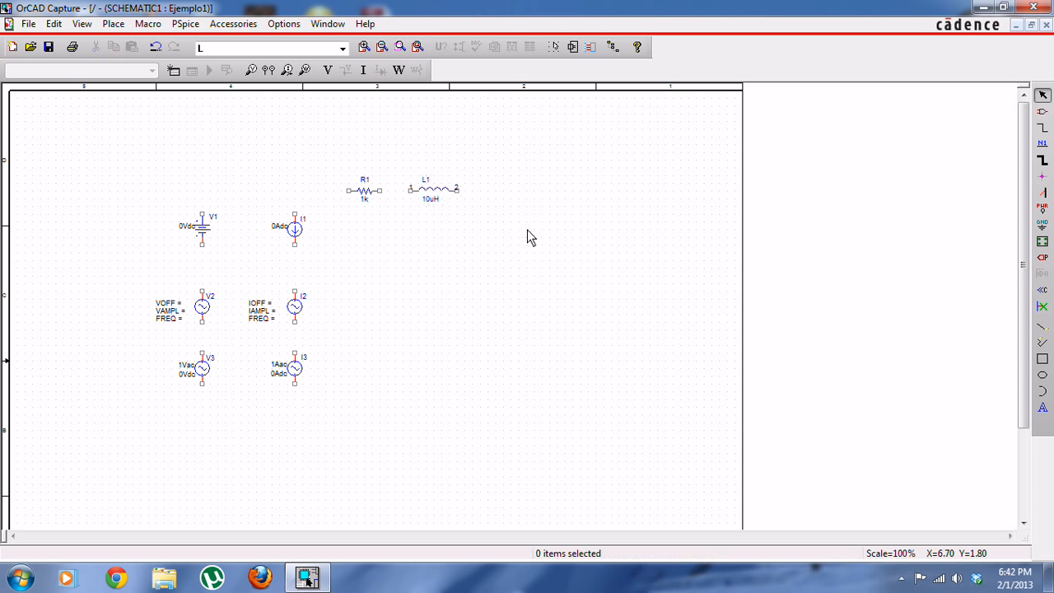
# Place one C capacitor from the ANALOG library below and to the right of the inductor.
pyautogui.click(1042, 113)
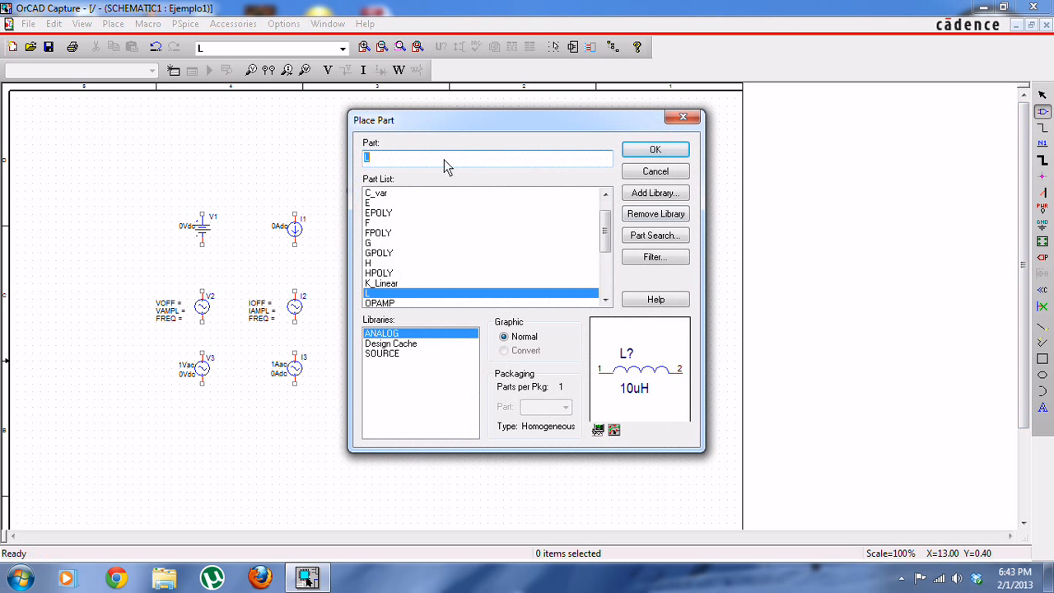
pyautogui.write('c')
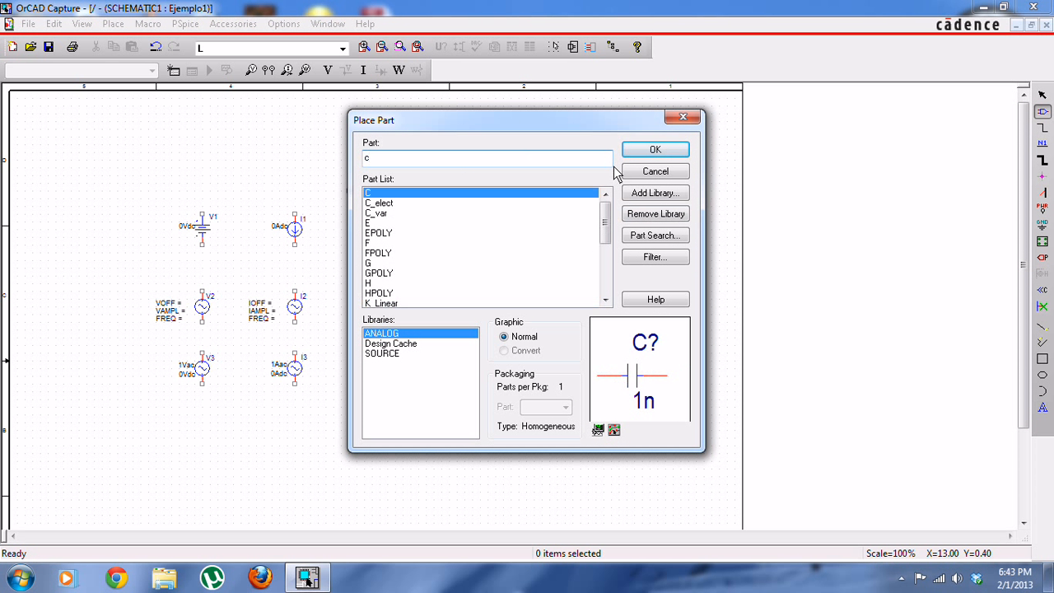
pyautogui.click(683, 148)
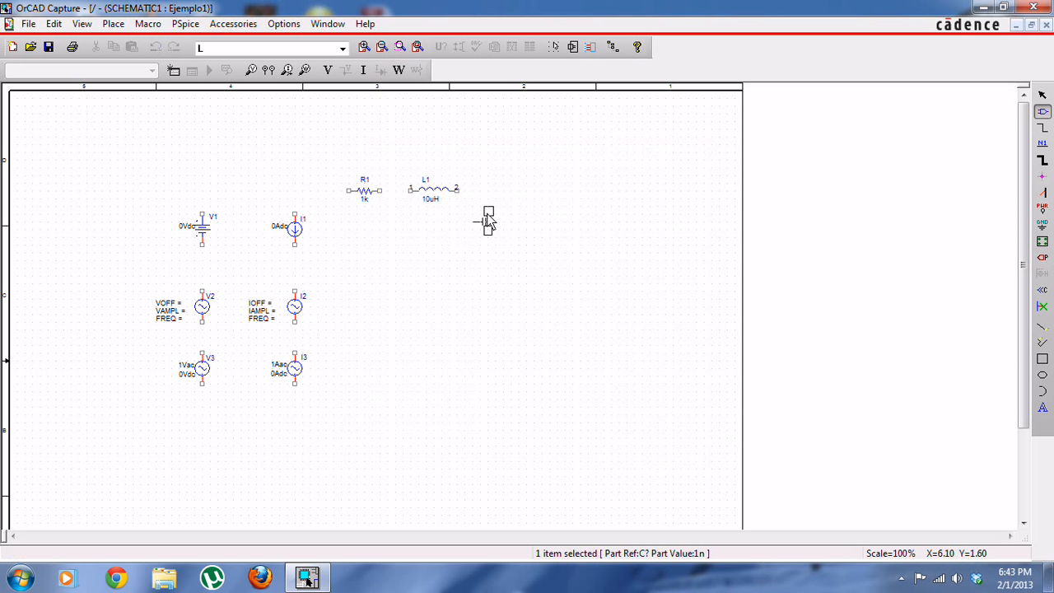
pyautogui.click(493, 257)
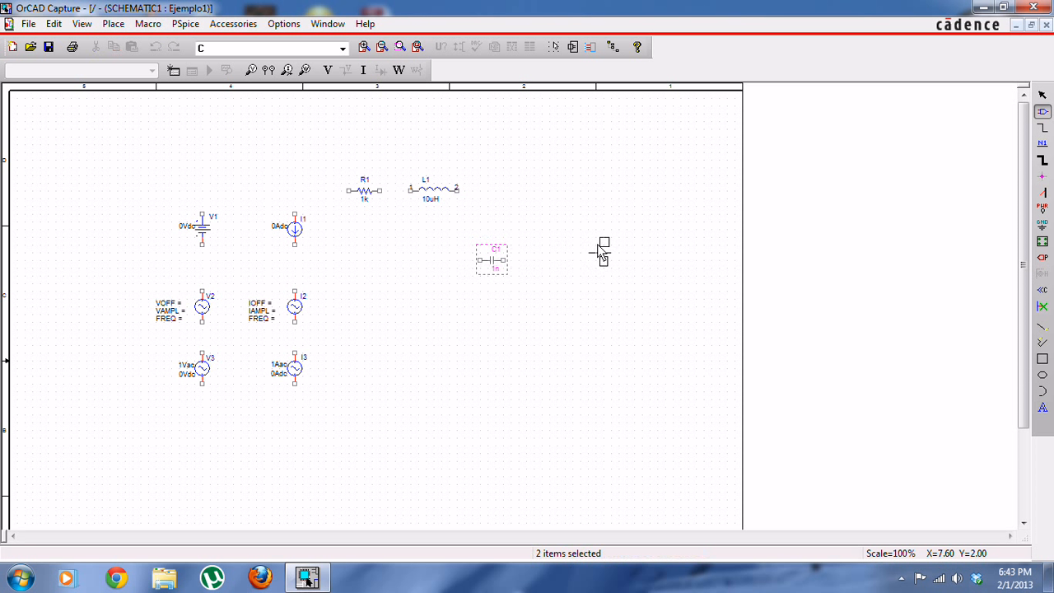
pyautogui.press('Escape')
pyautogui.click(600, 252)
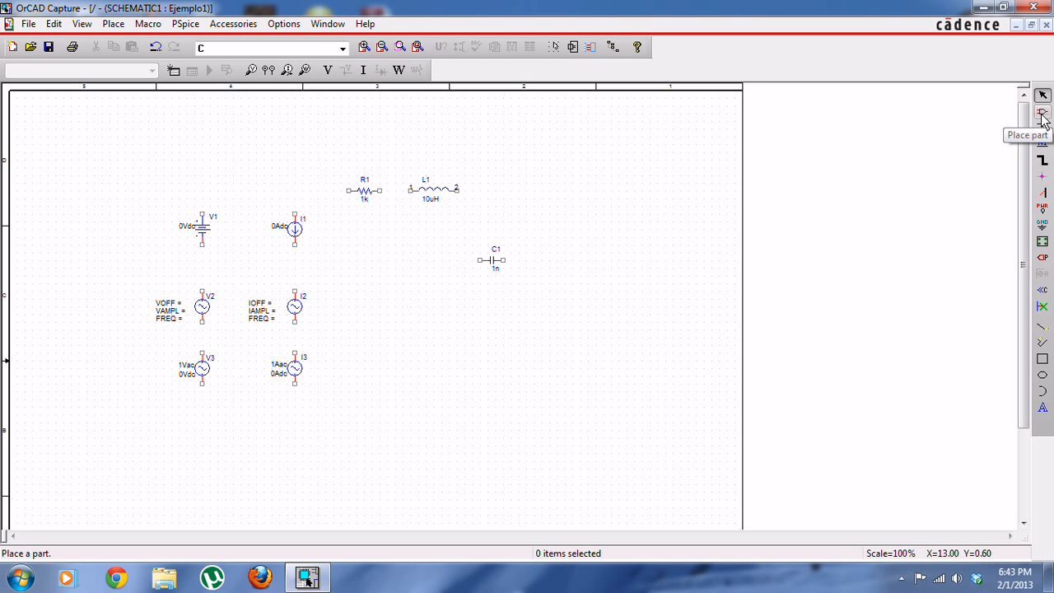
# Place one E voltage-controlled voltage source from the ANALOG library to the right of the ISIN source.
pyautogui.click(1043, 113)
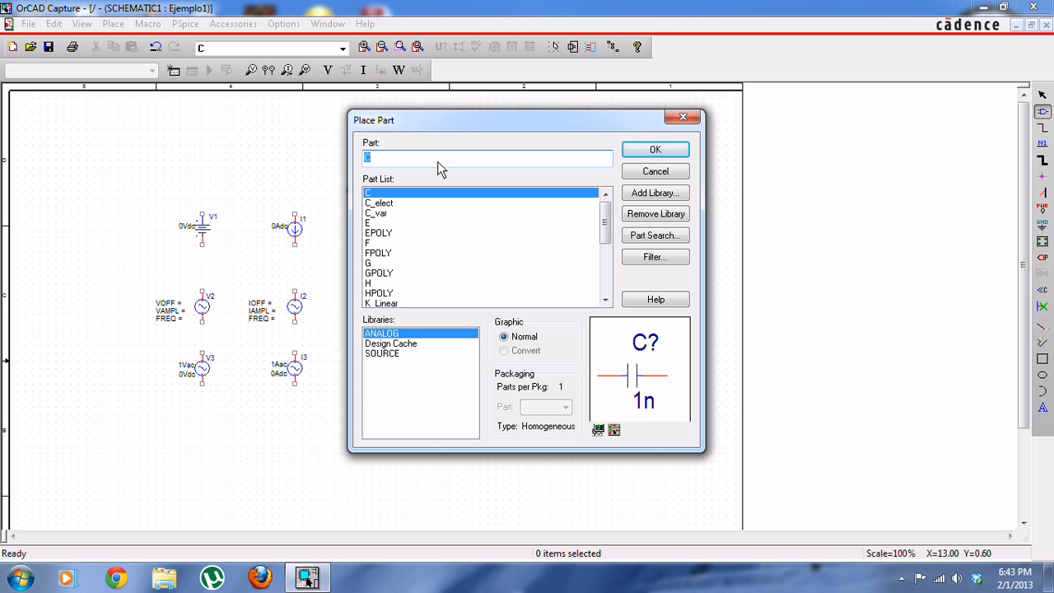
pyautogui.write('e')
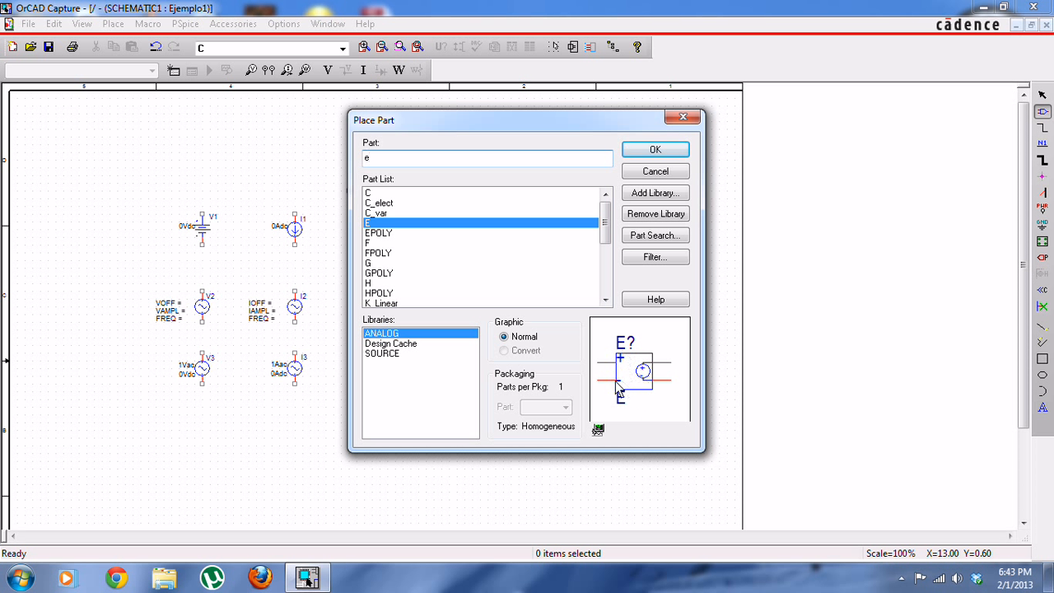
pyautogui.click(647, 153)
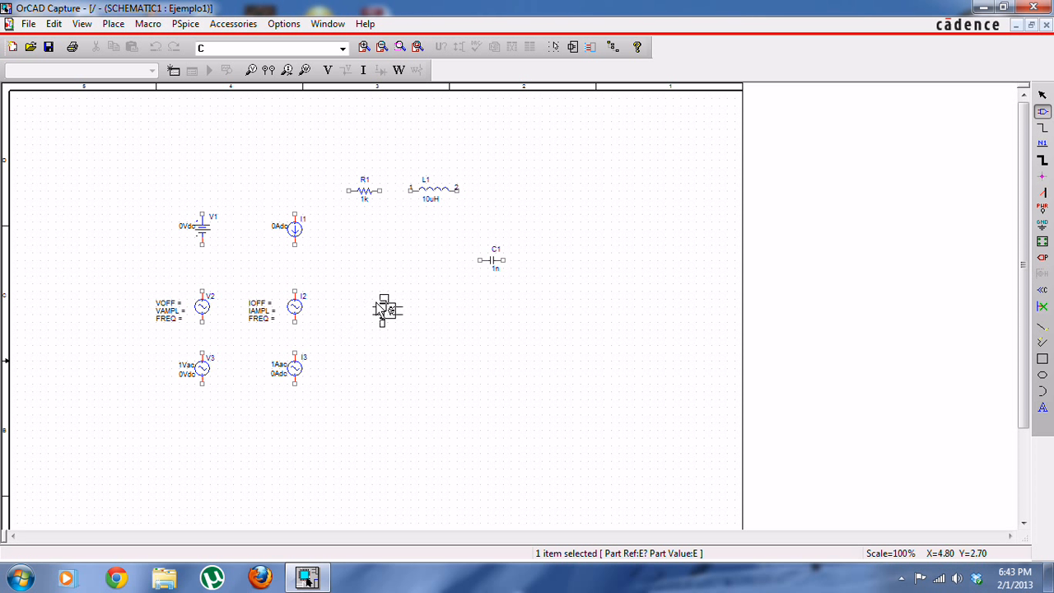
pyautogui.click(387, 311)
pyautogui.press('Escape')
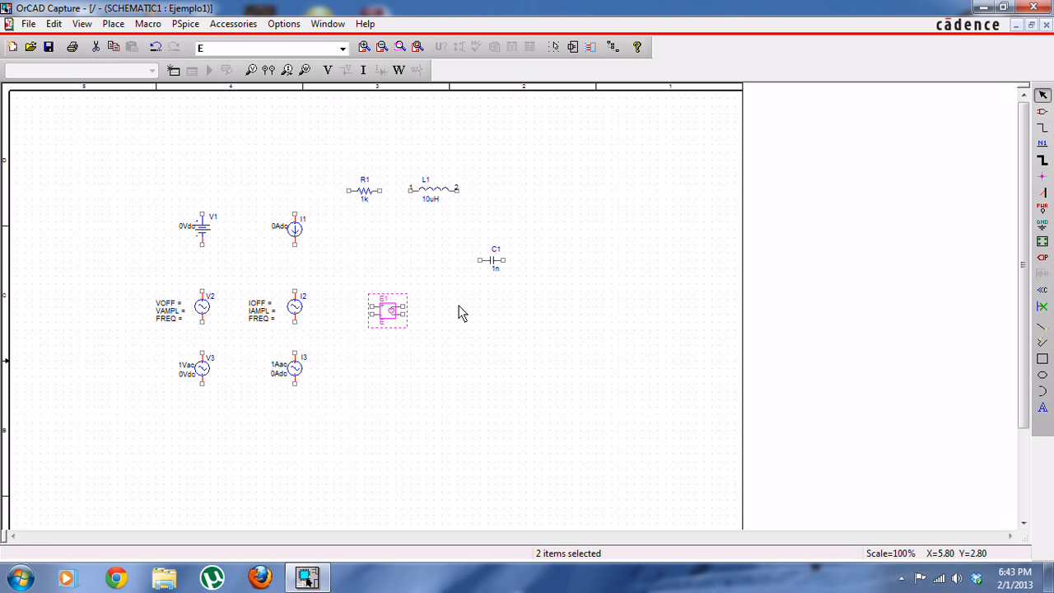
pyautogui.click(461, 313)
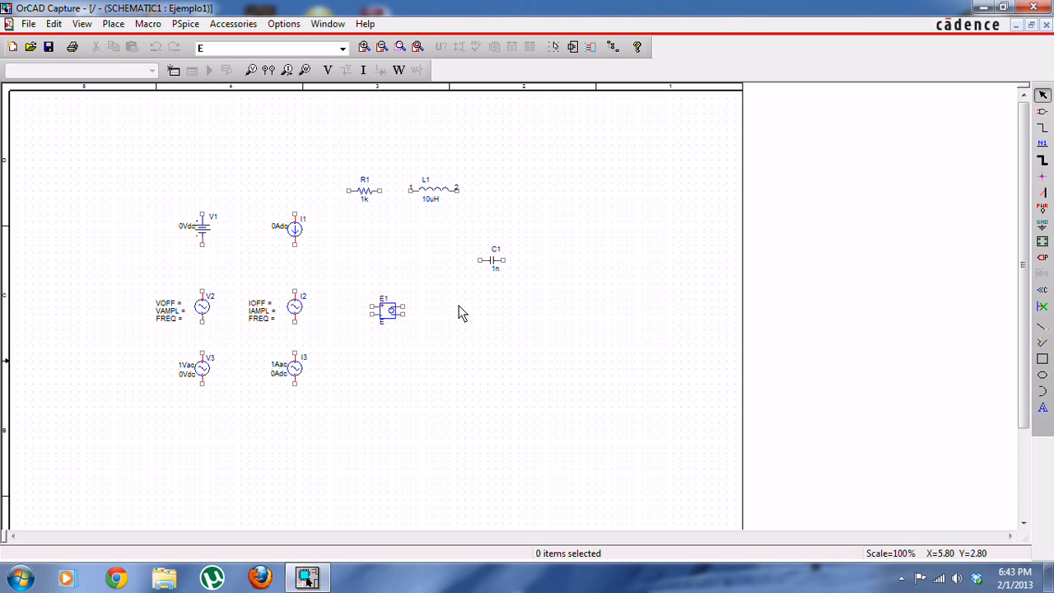
# Place one F current-controlled current source from the ANALOG library to the right of the E source.
pyautogui.click(1043, 111)
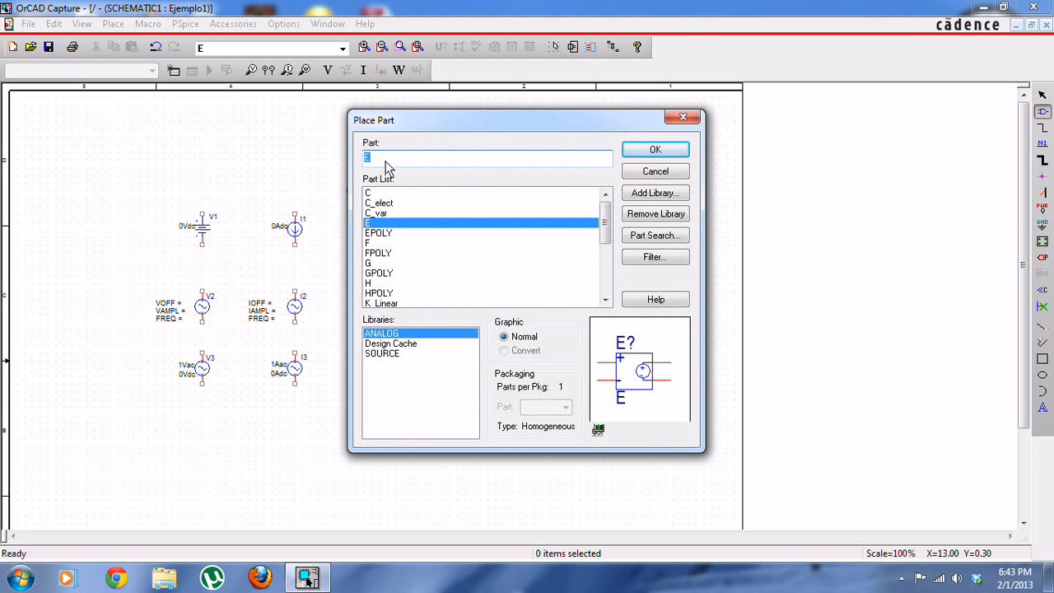
pyautogui.write('f')
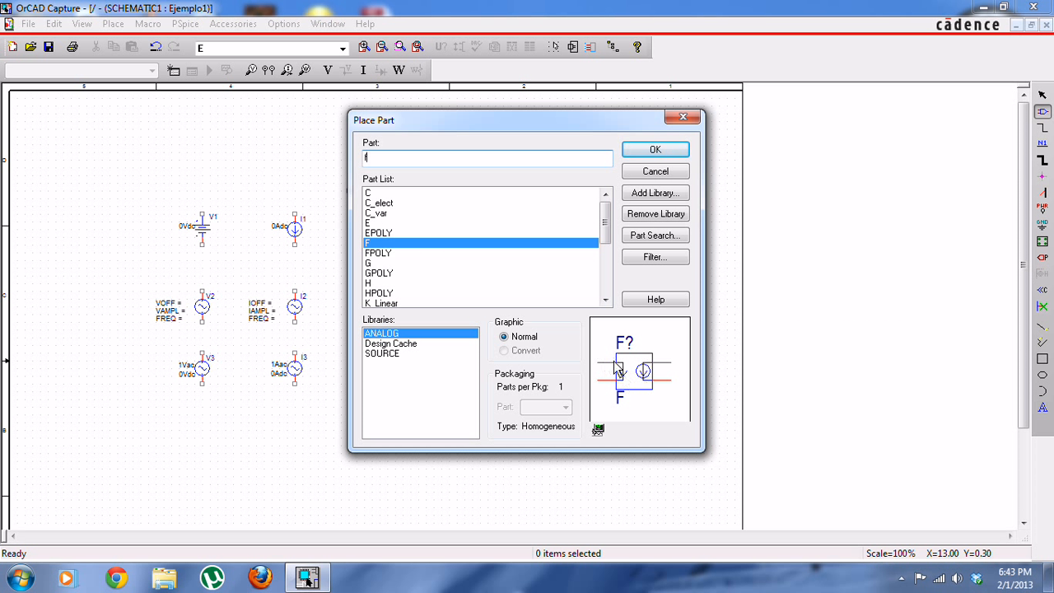
pyautogui.click(655, 150)
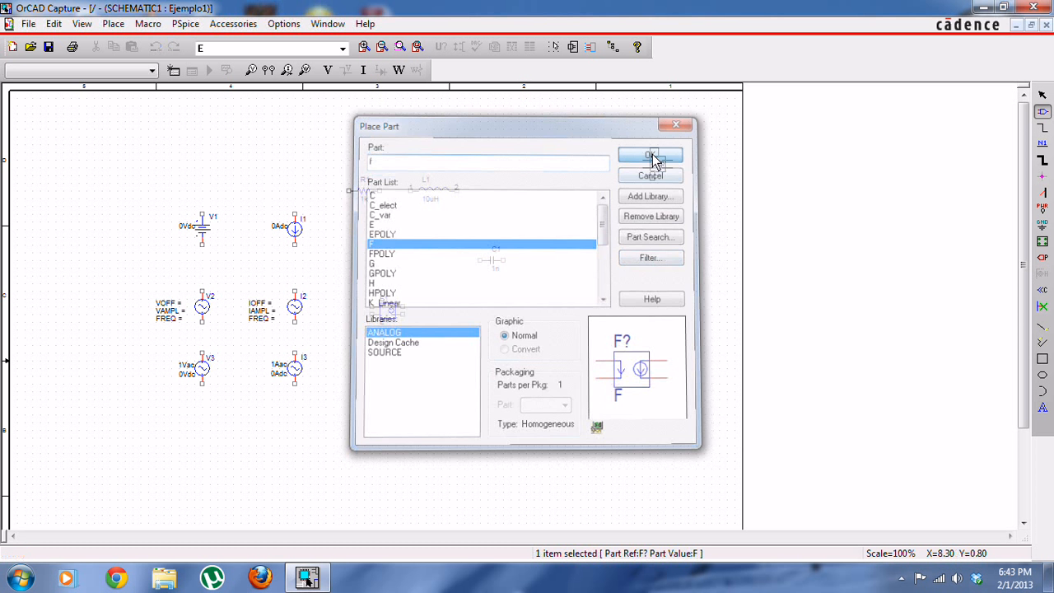
pyautogui.click(445, 311)
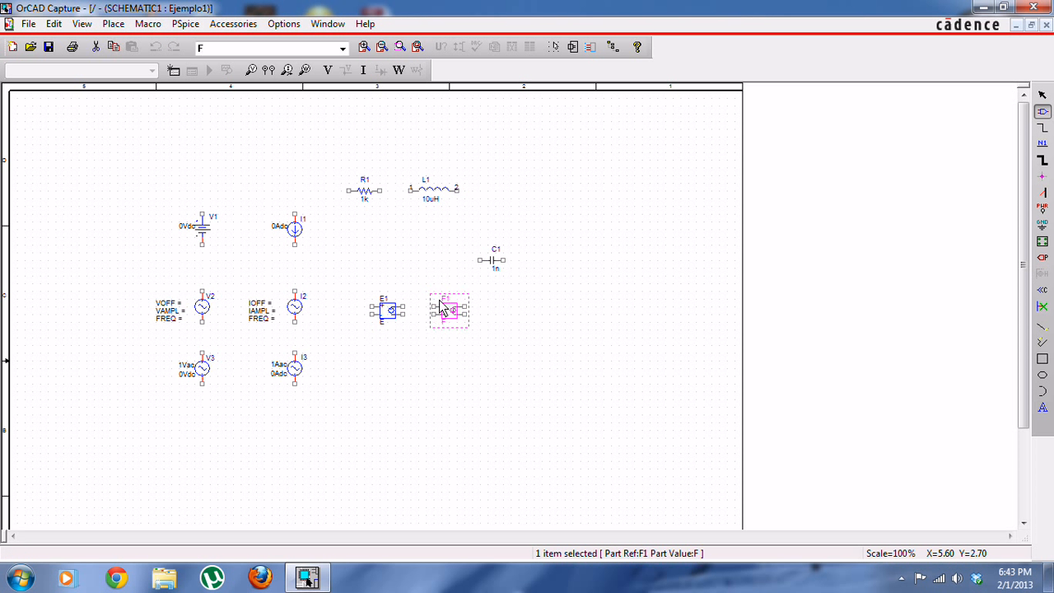
pyautogui.press('Escape')
pyautogui.click(562, 296)
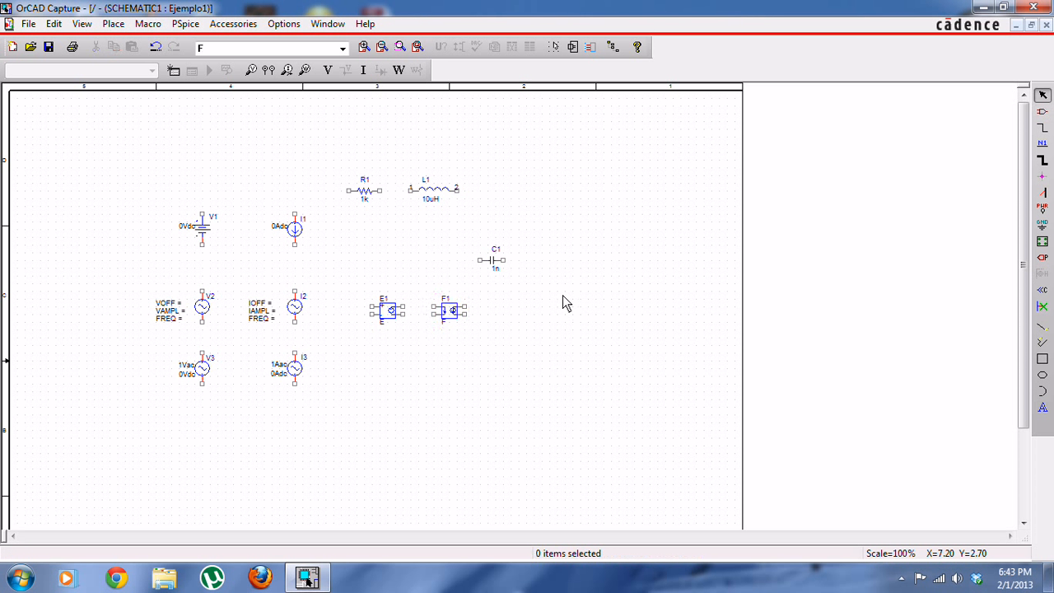
# Place one G voltage-controlled current source from the ANALOG library directly below the E source.
pyautogui.click(1042, 112)
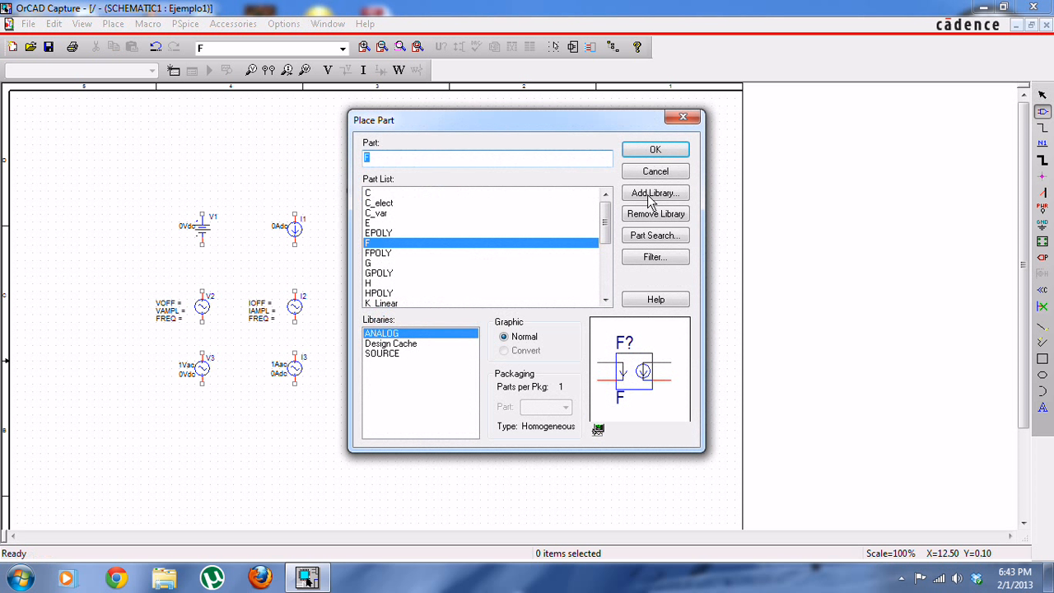
pyautogui.write('g')
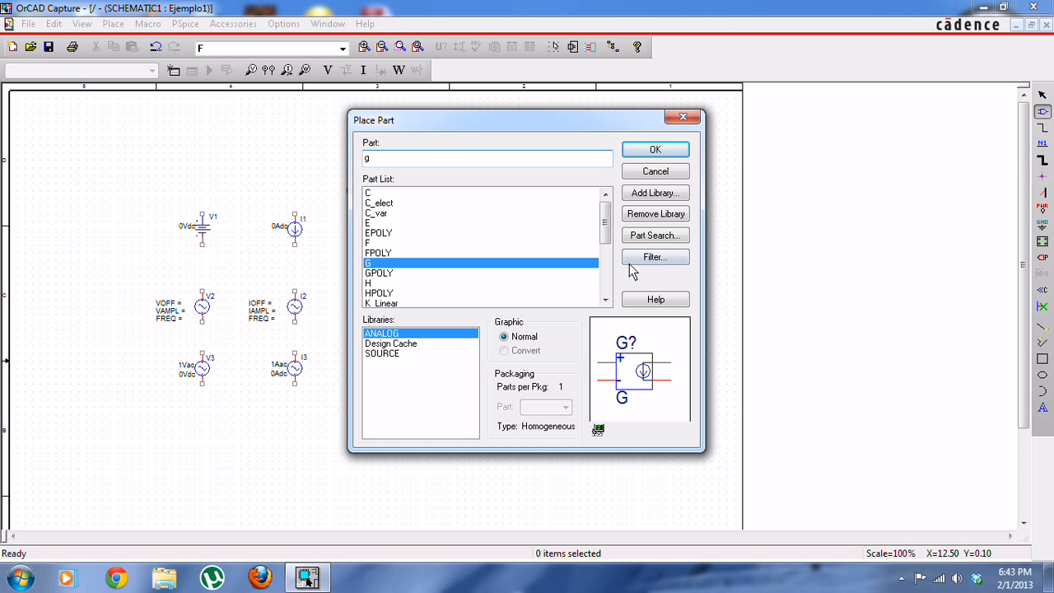
pyautogui.click(635, 155)
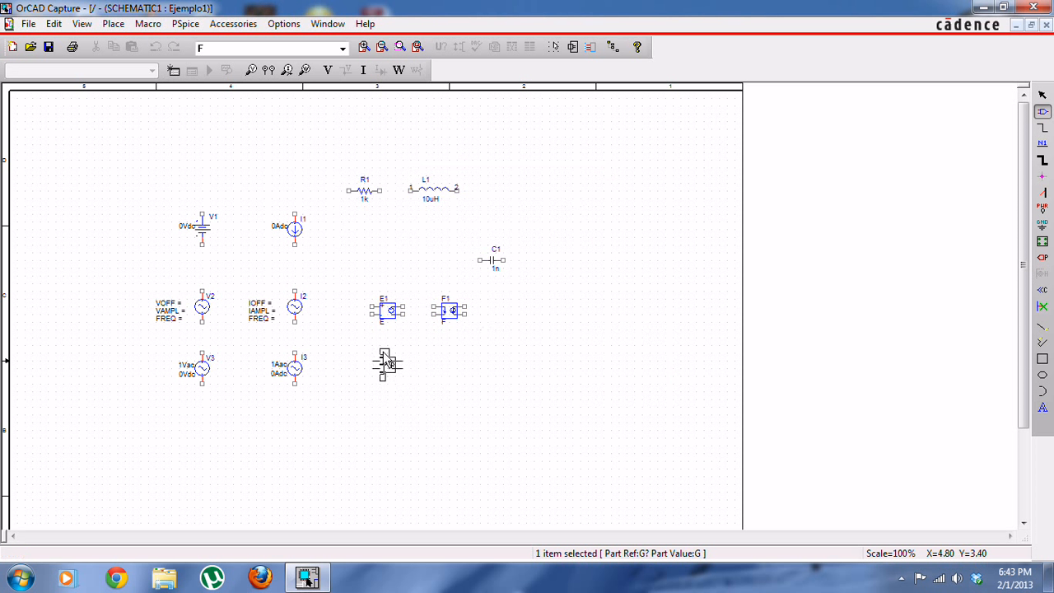
pyautogui.click(378, 351)
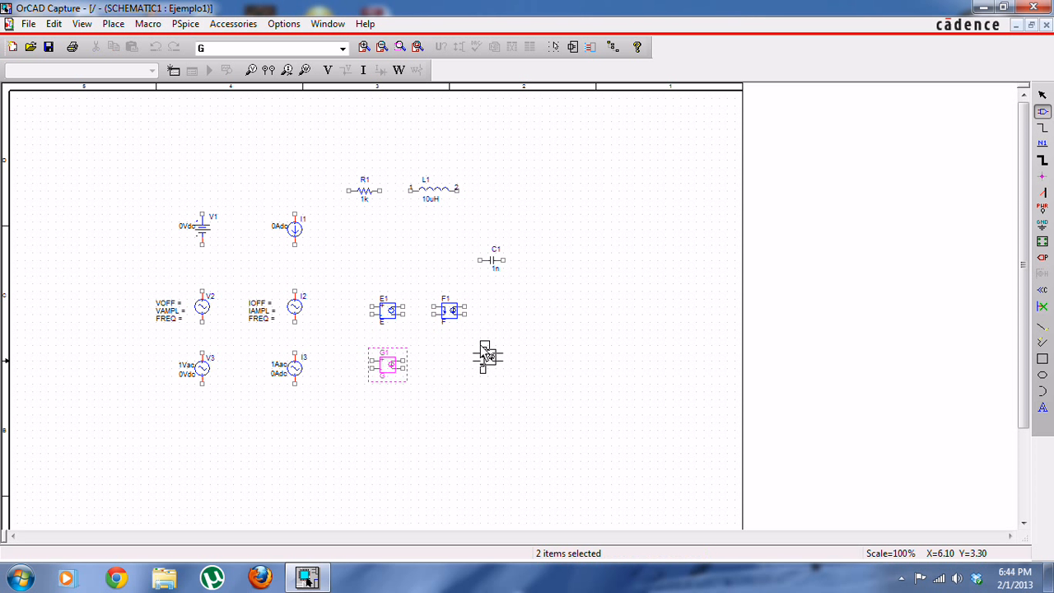
pyautogui.press('Escape')
pyautogui.click(824, 155)
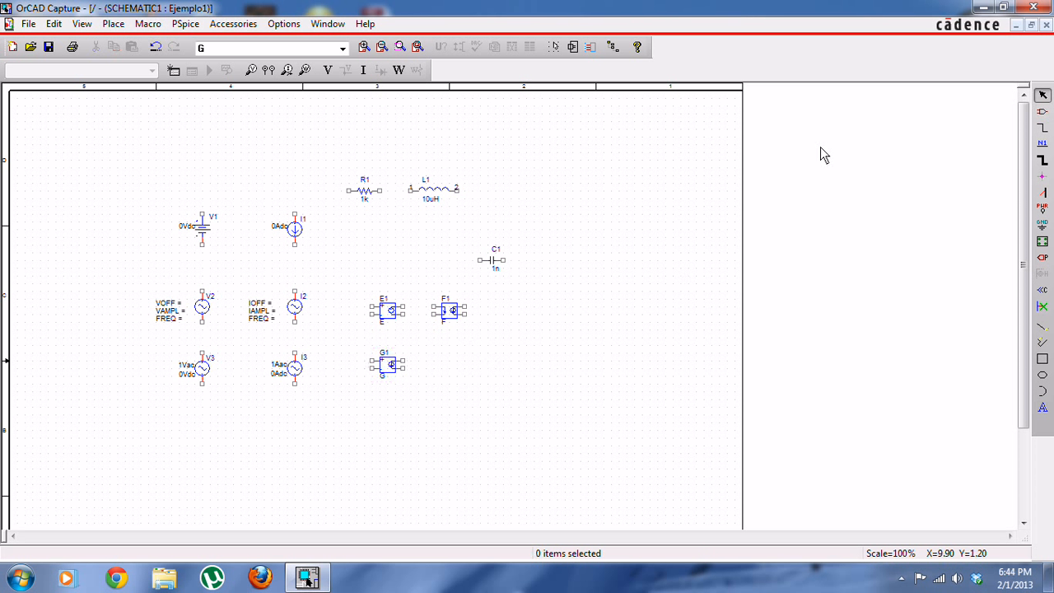
# Place one H current-controlled voltage source from the ANALOG library below the F source, beside the G source.
pyautogui.click(1043, 110)
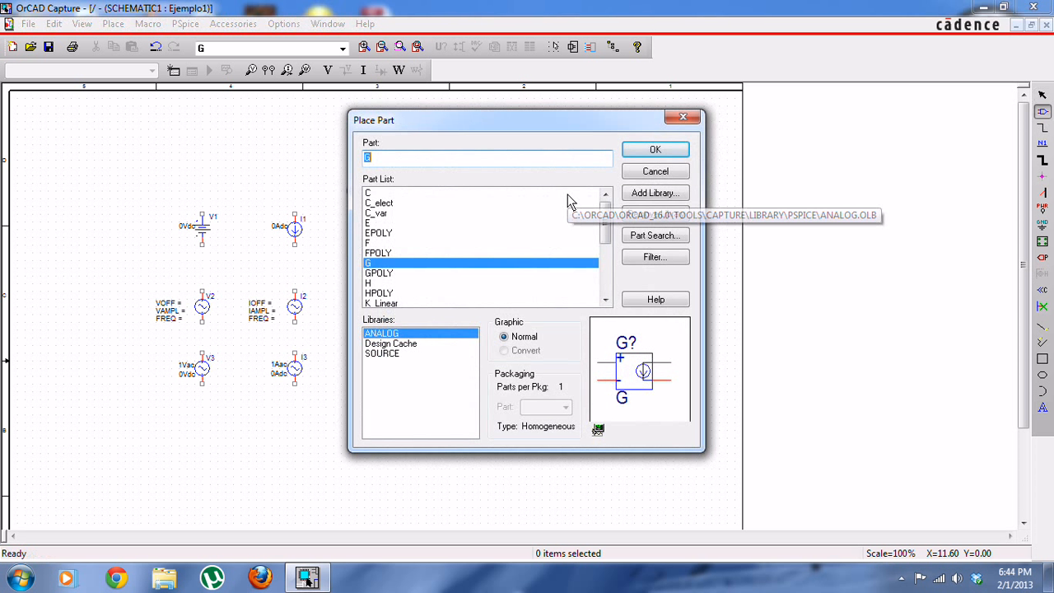
pyautogui.write('H')
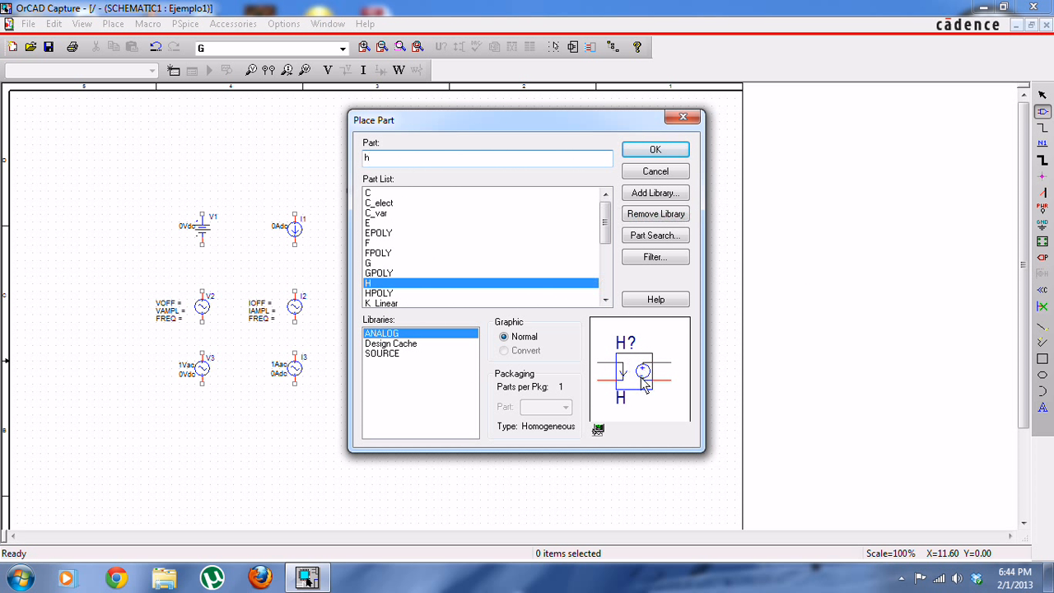
pyautogui.click(657, 148)
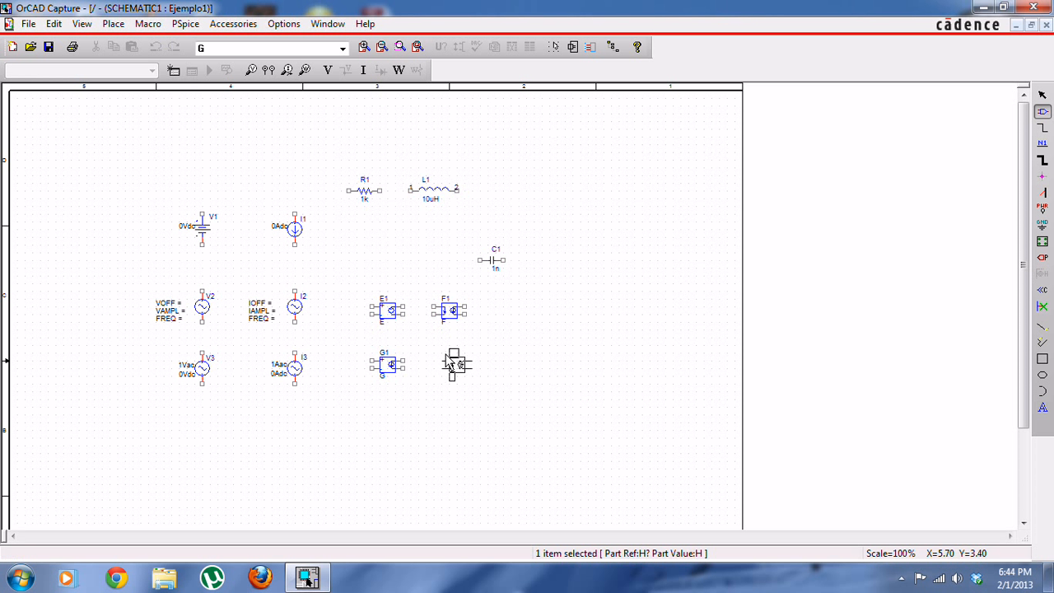
pyautogui.click(449, 364)
pyautogui.press('Escape')
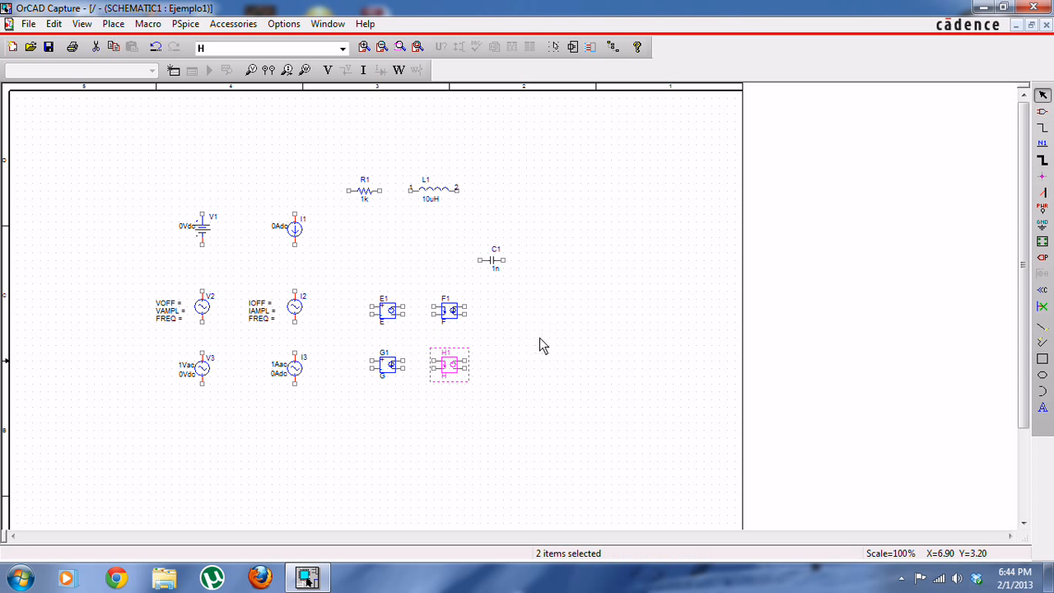
pyautogui.click(539, 338)
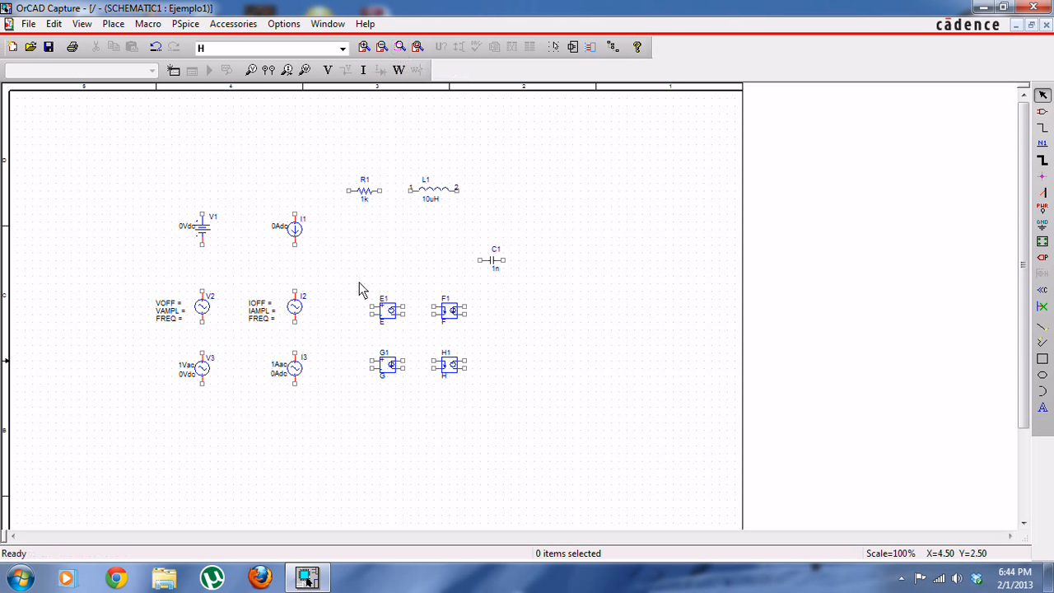
# Examine the symbols of the E, F, G and H dependent sources up close, then return to the whole page.
pyautogui.moveTo(360, 290); pyautogui.dragTo(486, 405)
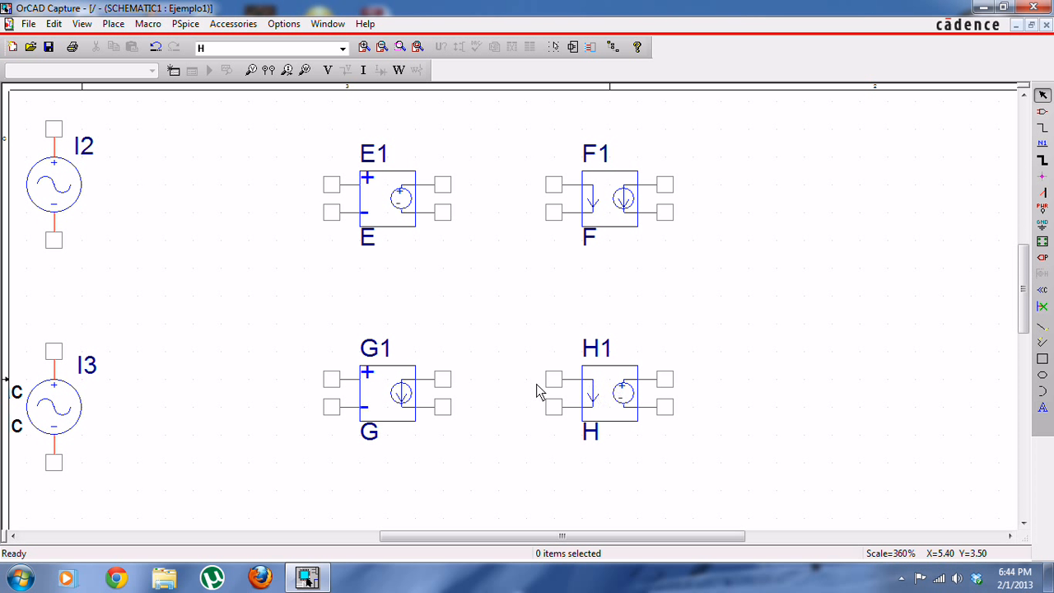
pyautogui.click(417, 47)
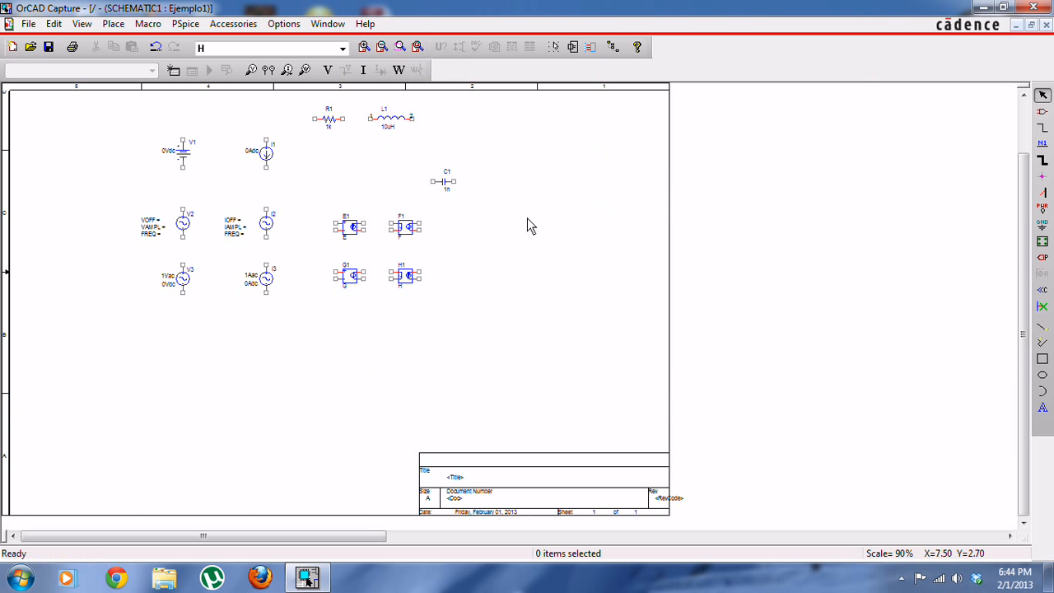